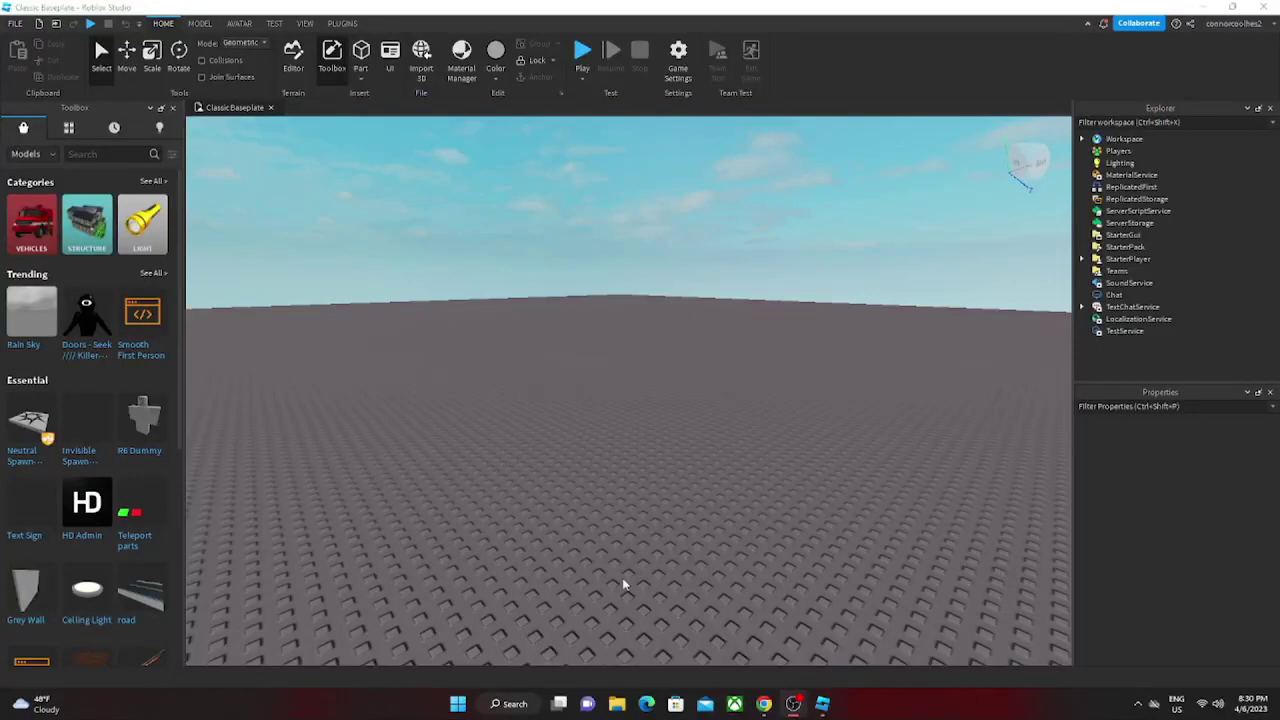
Step: Close the Toolbox to leave more room for the baseplate view
right_click_drag(501, 397, 501, 397)
key("w")
left_click(173, 108)
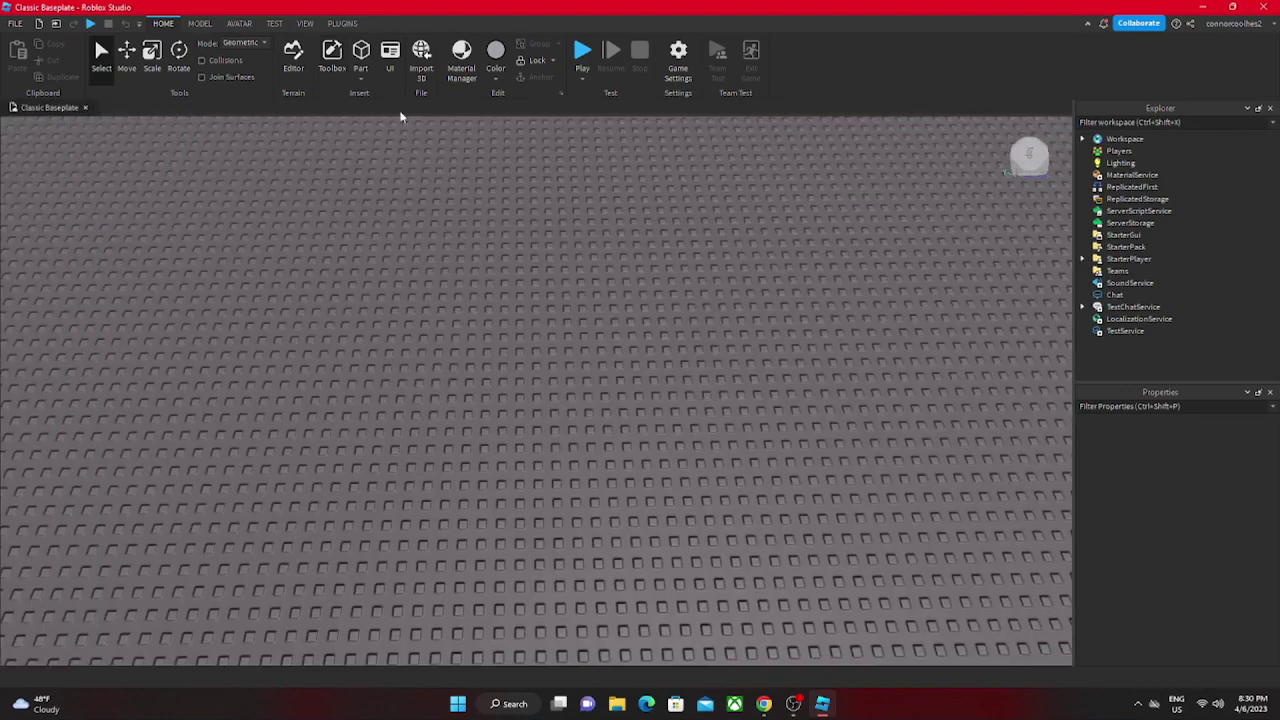
right_click_drag(469, 266, 469, 266)
scroll(468, 265, "up", 5)
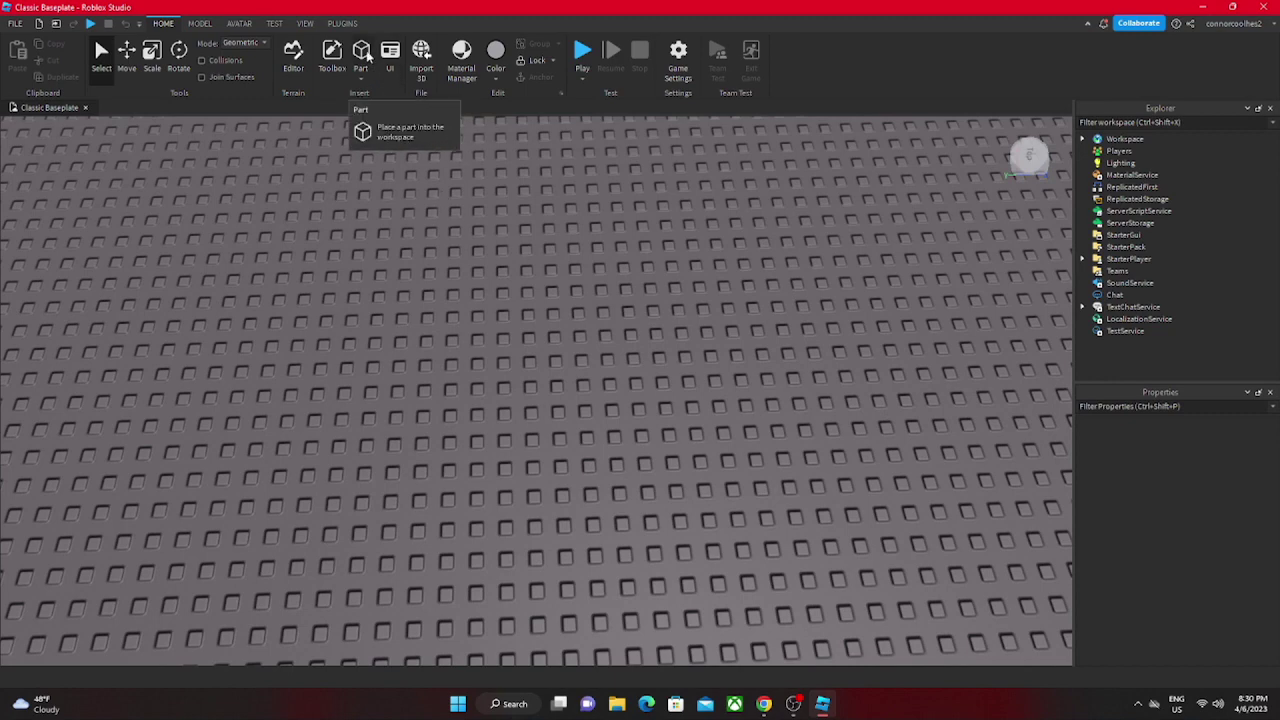
left_click(327, 64)
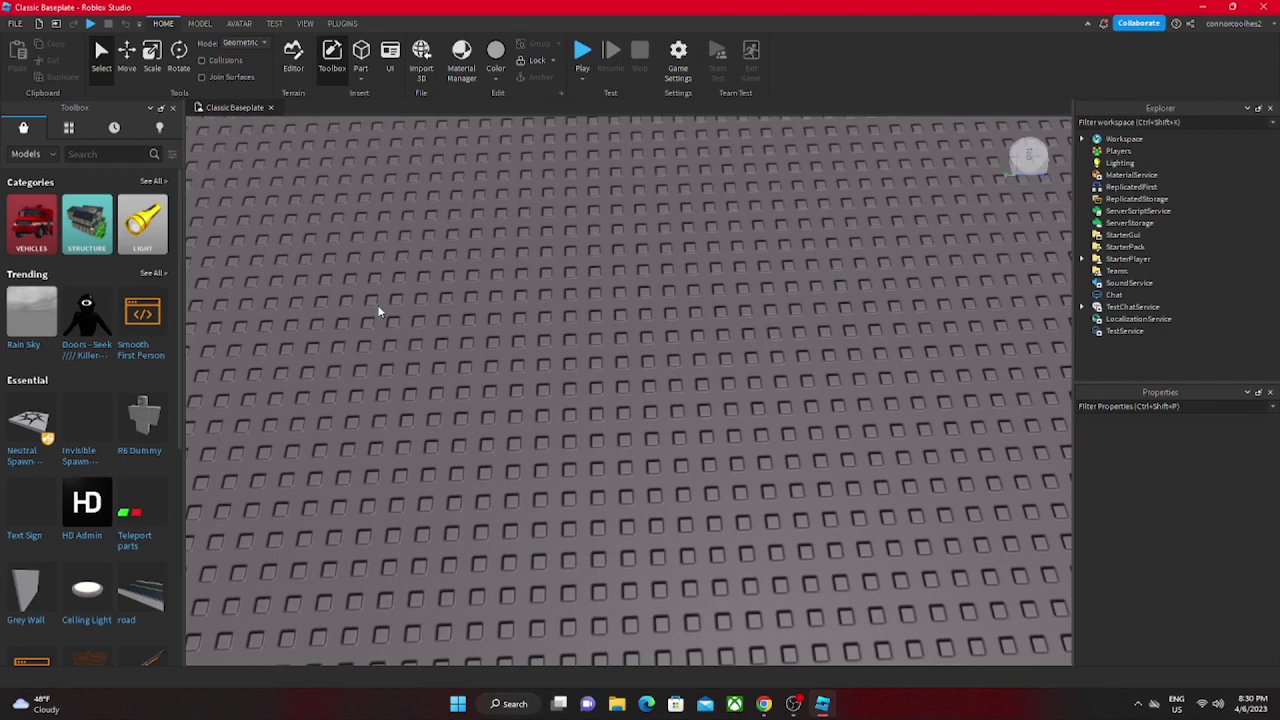
right_click_drag(378, 308, 372, 299)
left_click(329, 64)
Step: Insert a block part onto the baseplate
left_click(361, 55)
scroll(456, 308, "up", 5)
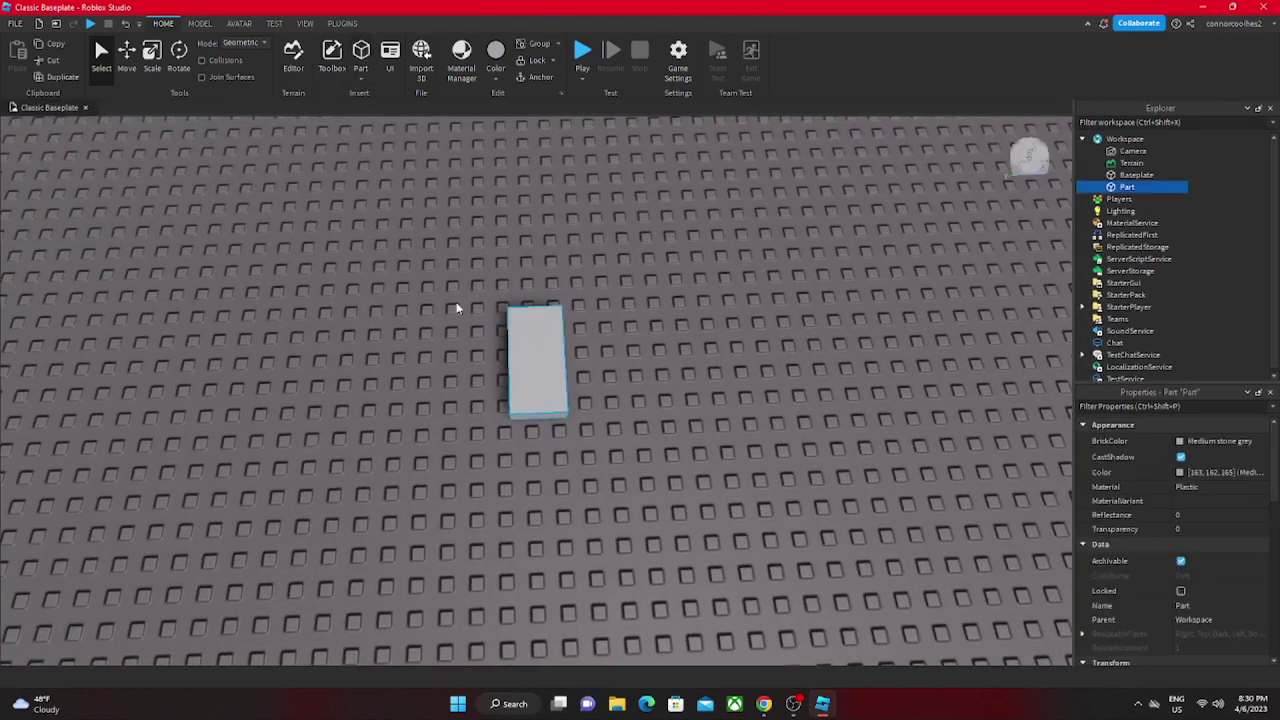
left_click(197, 27)
right_click_drag(294, 264, 296, 267)
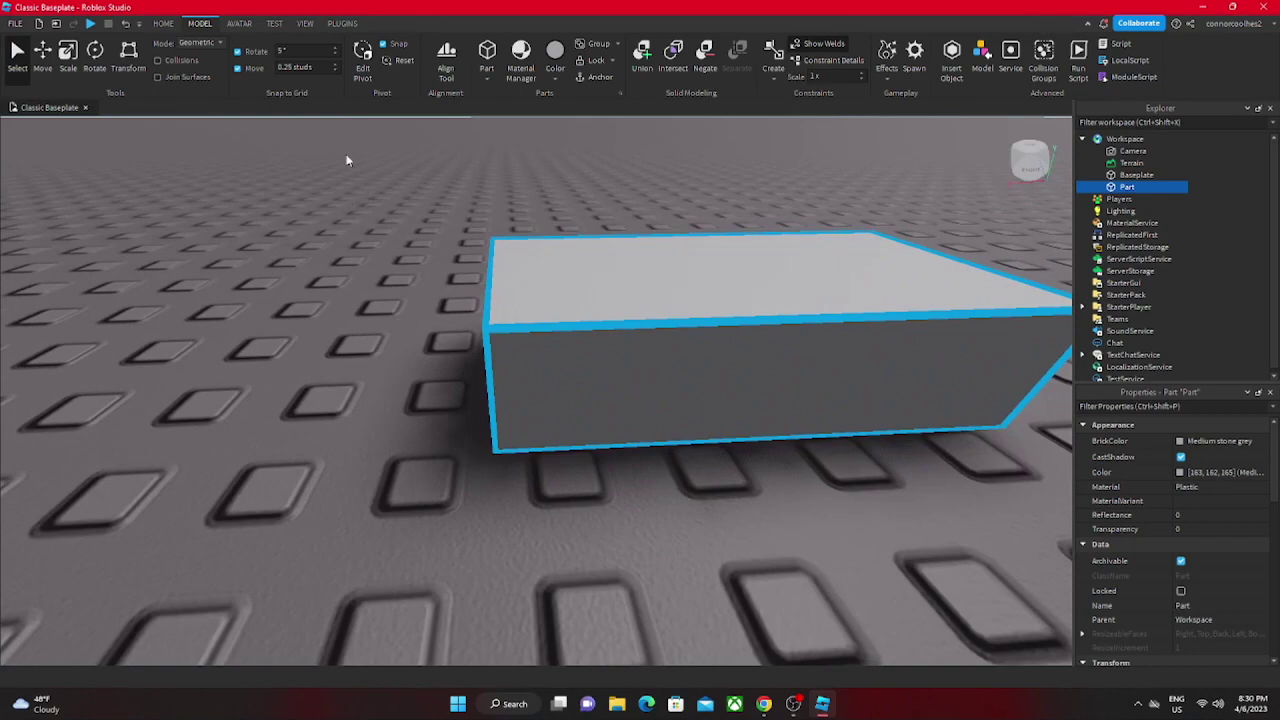
left_click(161, 24)
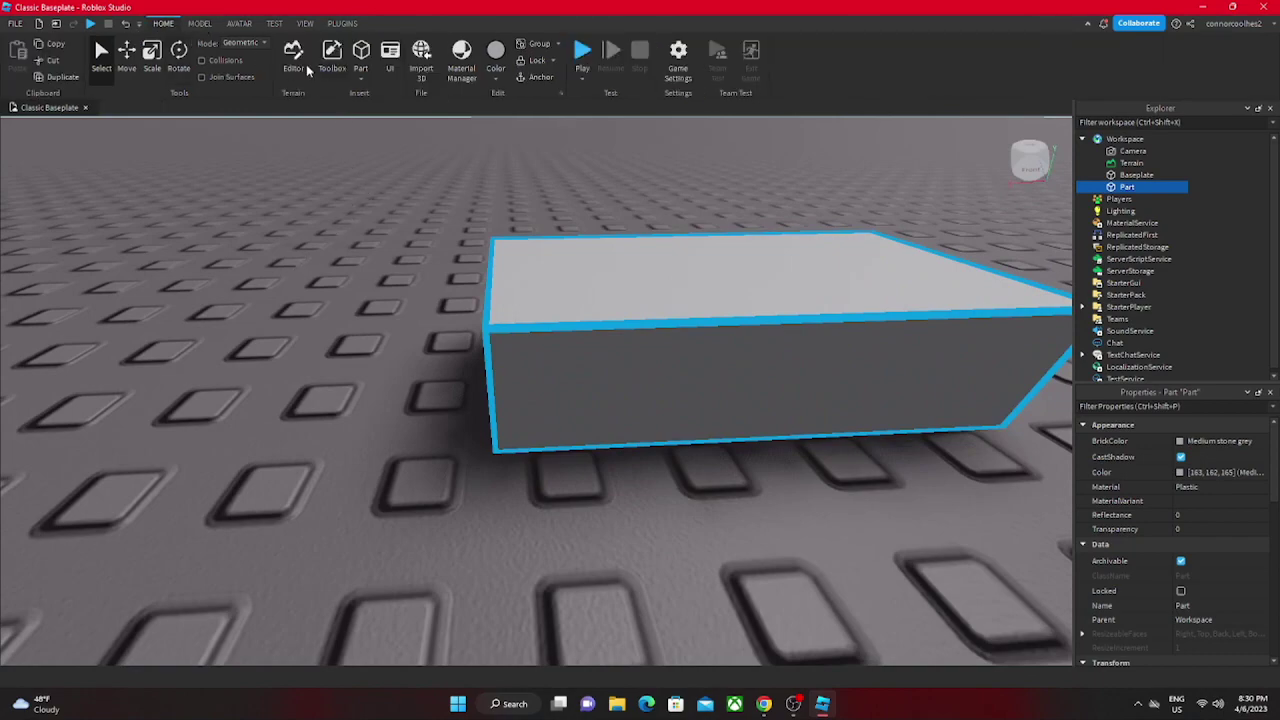
Step: Insert a second block part and place it beside the first one
left_click(361, 58)
right_click_drag(642, 405, 646, 430)
scroll(646, 430, "down", 5)
left_click_drag(518, 398, 437, 306)
scroll(437, 306, "up", 1)
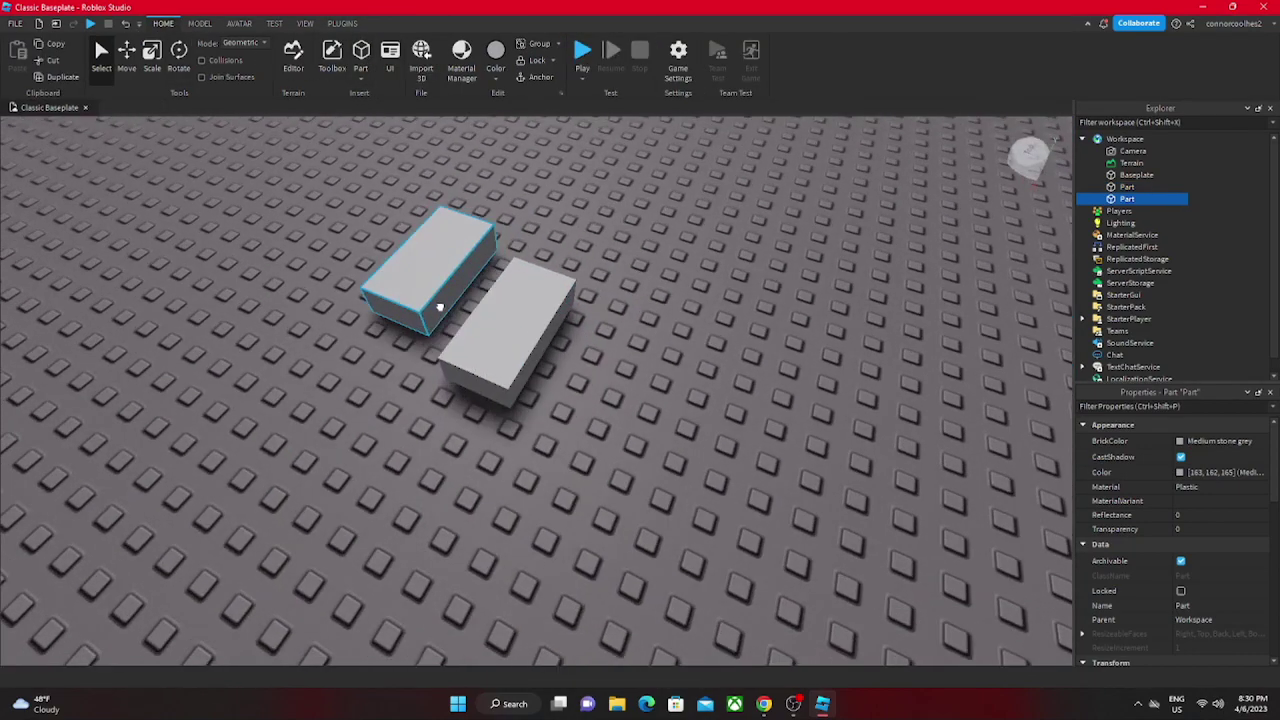
Step: Group the two parts into one model
left_click(482, 222, "ctrl")
left_click(541, 48)
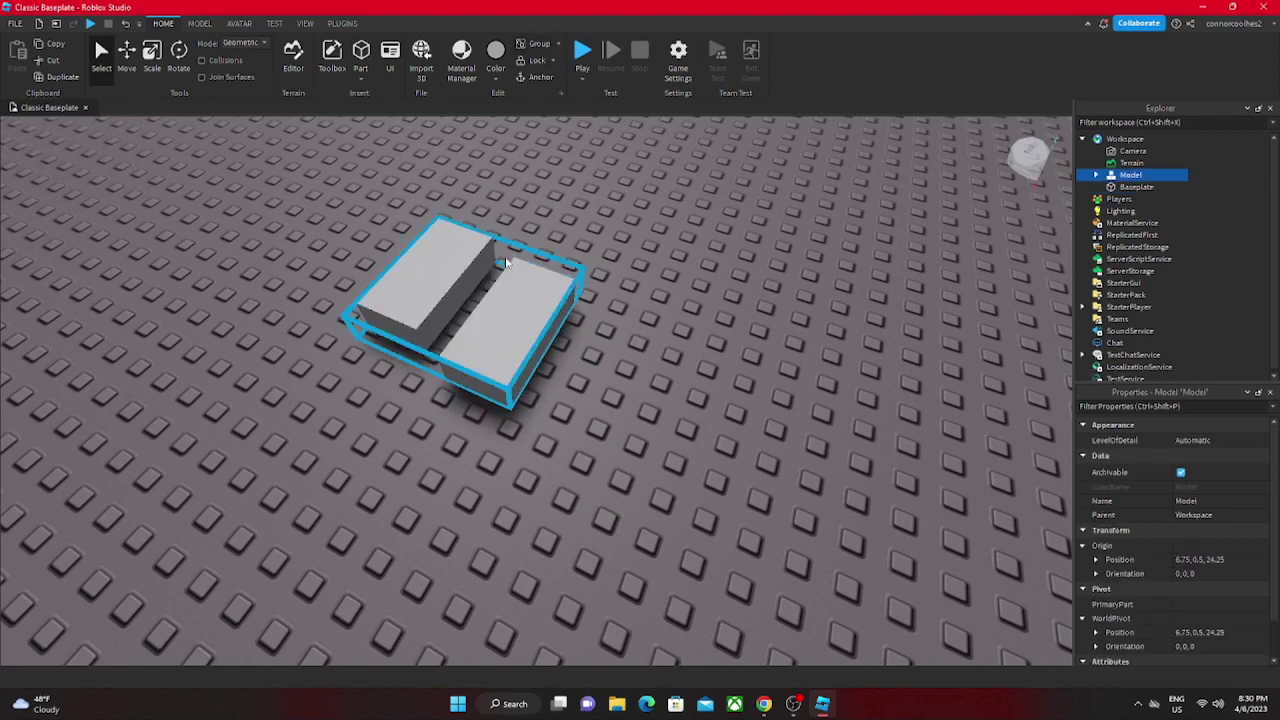
scroll(508, 279, "down", 4)
right_click_drag(508, 263, 466, 234)
scroll(466, 234, "up", 5)
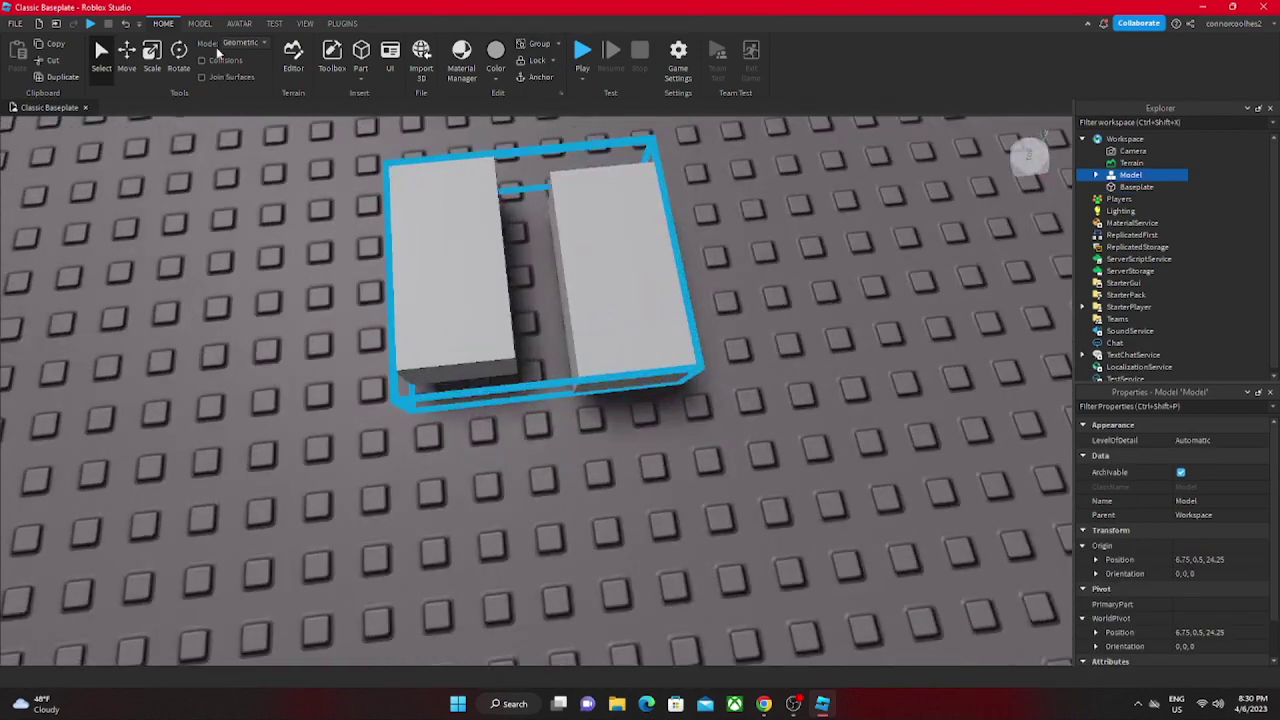
Step: Try to rotate the two-part model's pivot with Edit Pivot
left_click(200, 23)
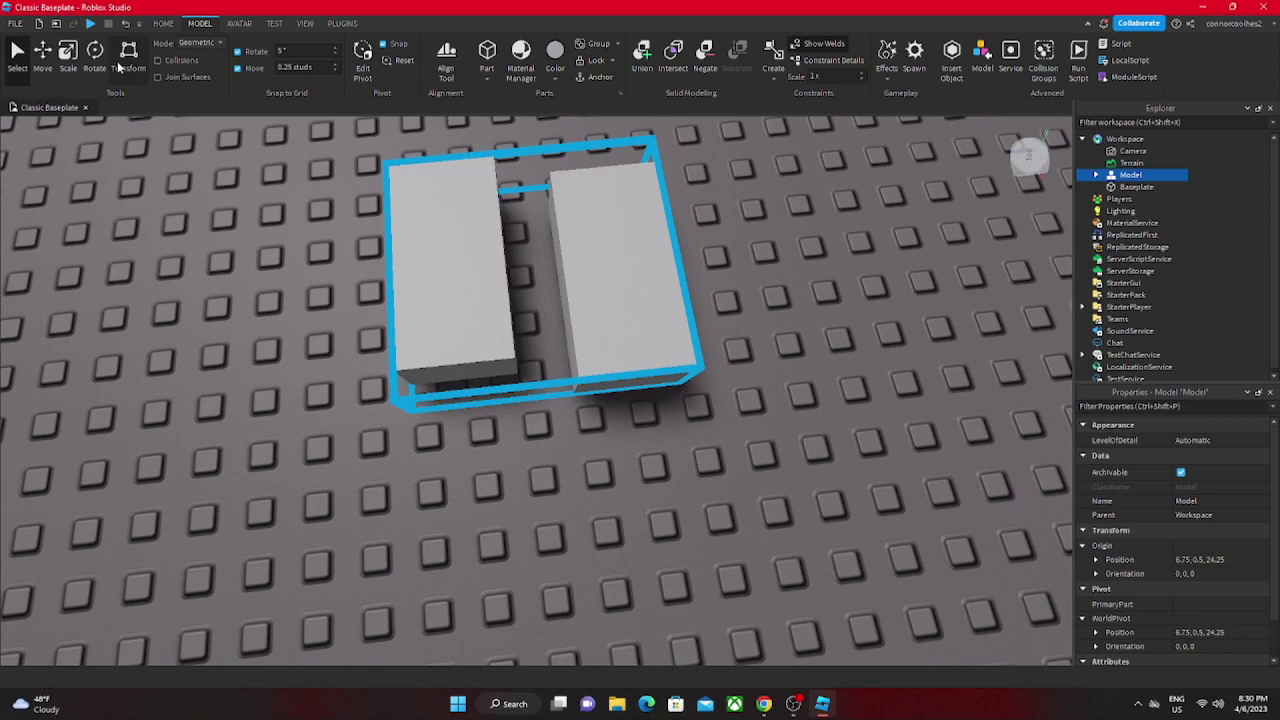
left_click(95, 58)
right_click_drag(337, 186, 523, 374)
scroll(523, 374, "up", 4)
left_click_drag(523, 374, 514, 387)
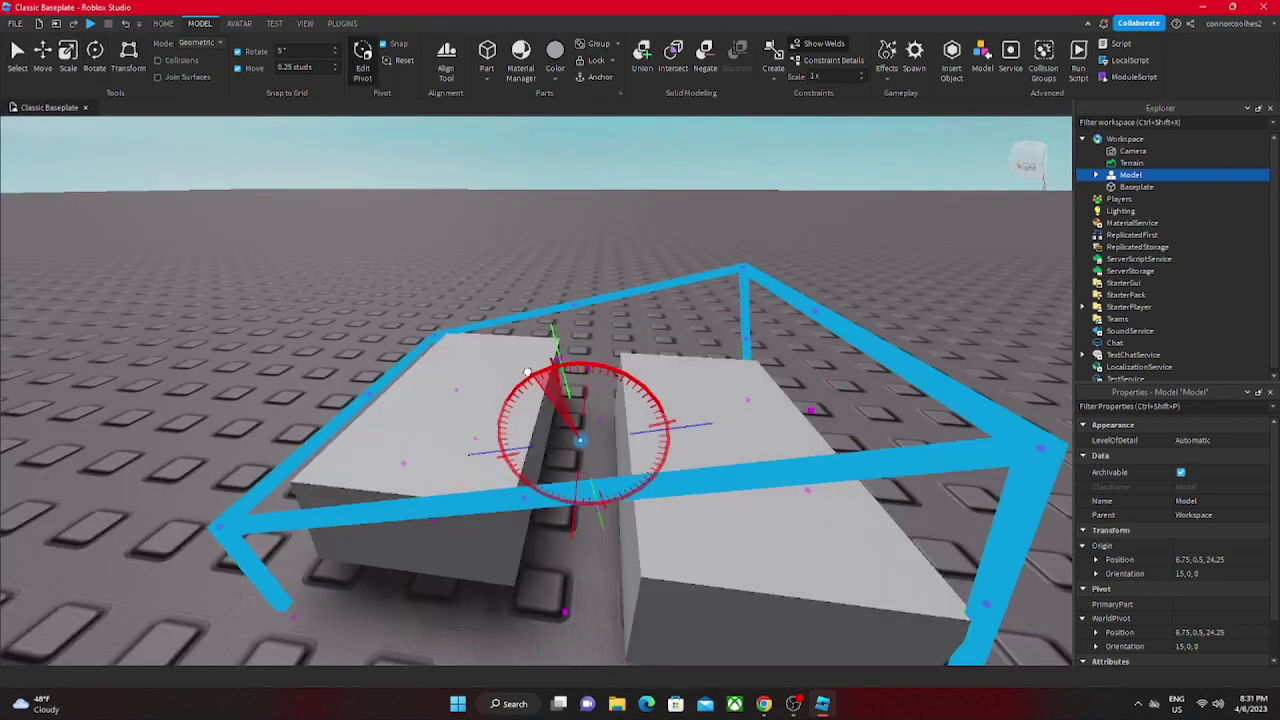
left_click_drag(527, 372, 526, 451)
left_click(438, 262)
key("s")
key("w")
Step: Move the two-part model across the baseplate with the Select tool
left_click(160, 26)
left_click(105, 69)
right_click_drag(526, 451, 526, 451)
mouse_move(526, 451)
left_mouse_down()
mouse_move(523, 389)
mouse_move(594, 409)
mouse_move(600, 420)
mouse_move(540, 421)
mouse_move(575, 441)
mouse_move(546, 466)
left_mouse_up()
right_click_drag(546, 456, 547, 452)
scroll(547, 452, "down", 5)
scroll(547, 453, "up", 5)
scroll(547, 452, "down", 5)
scroll(547, 453, "up", 1)
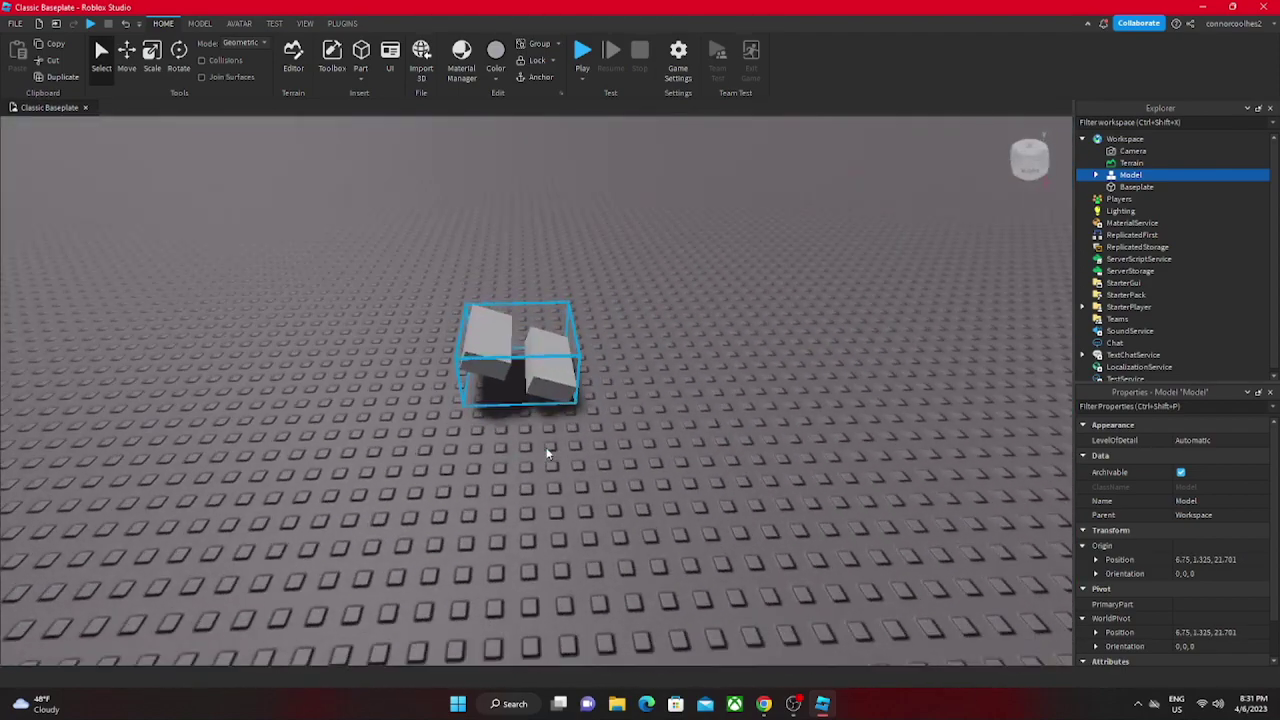
Step: Undo the model's last changes and show its pivot with Edit Pivot
key("ctrl+z")
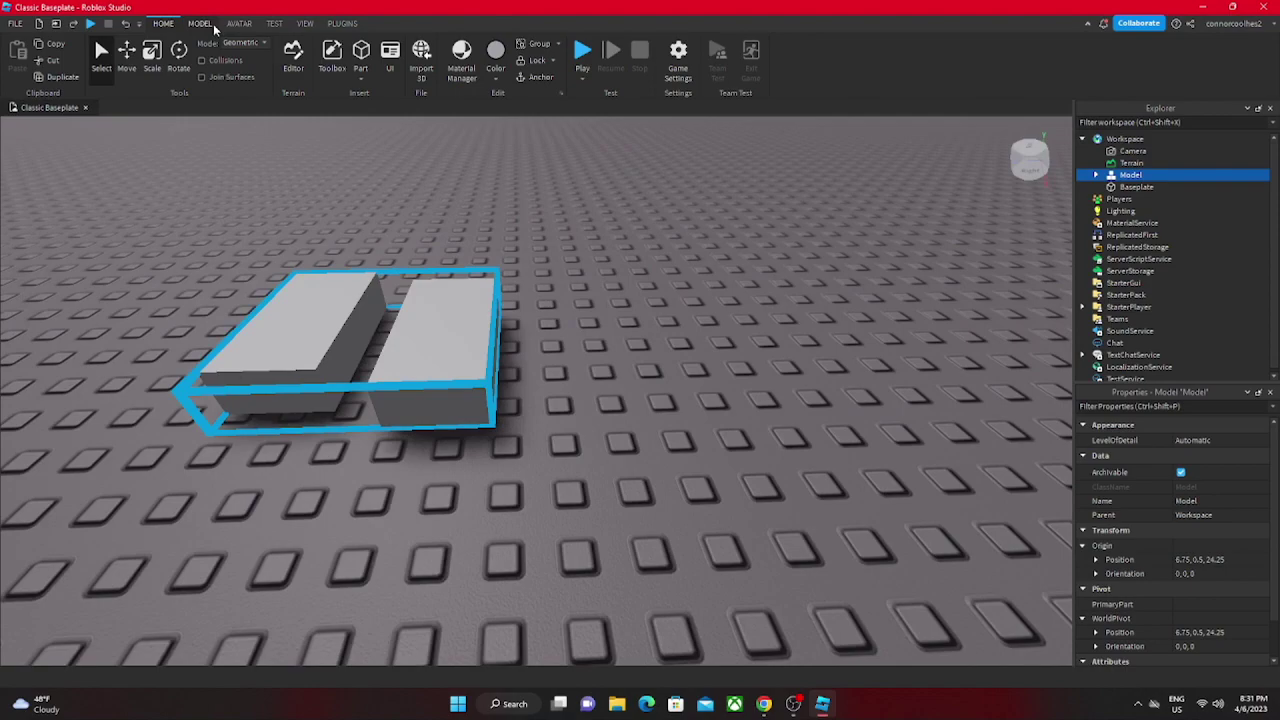
left_click(201, 23)
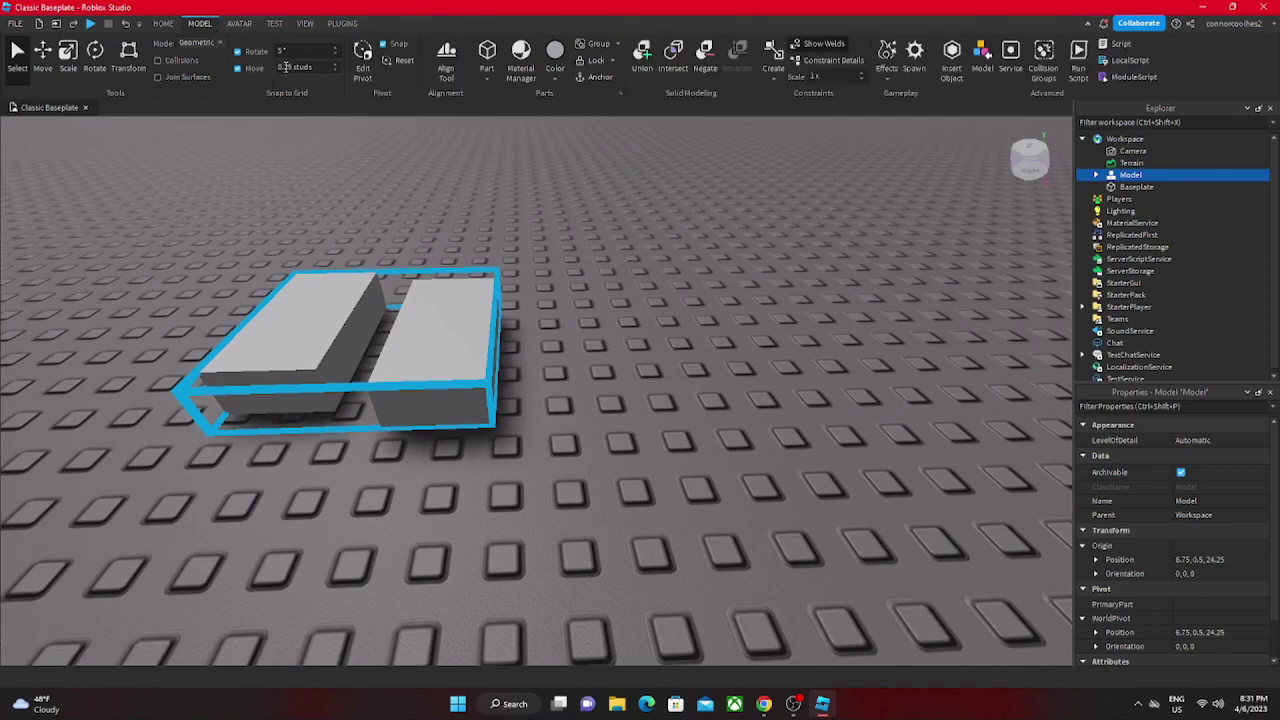
left_click(366, 75)
right_click_drag(398, 228, 394, 227)
scroll(393, 228, "down", 4)
scroll(393, 228, "up", 4)
left_click(163, 23)
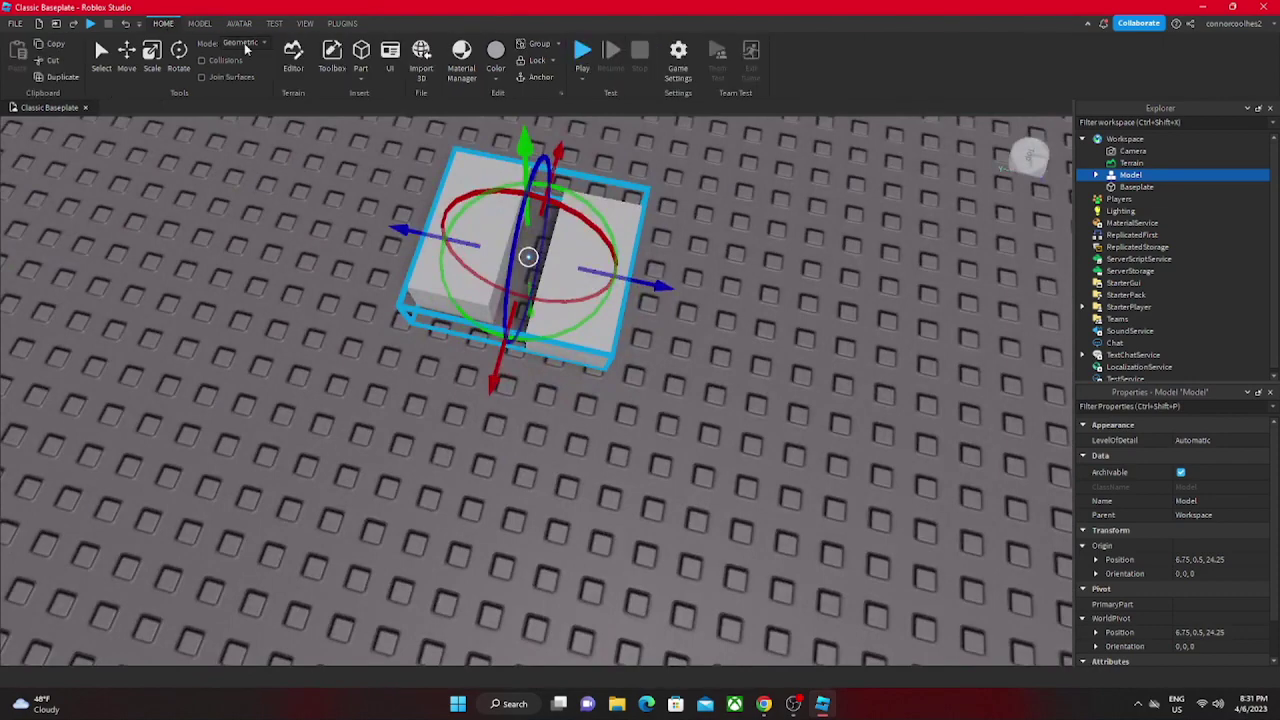
Step: Ungroup the model back into two separate parts
left_click(558, 44)
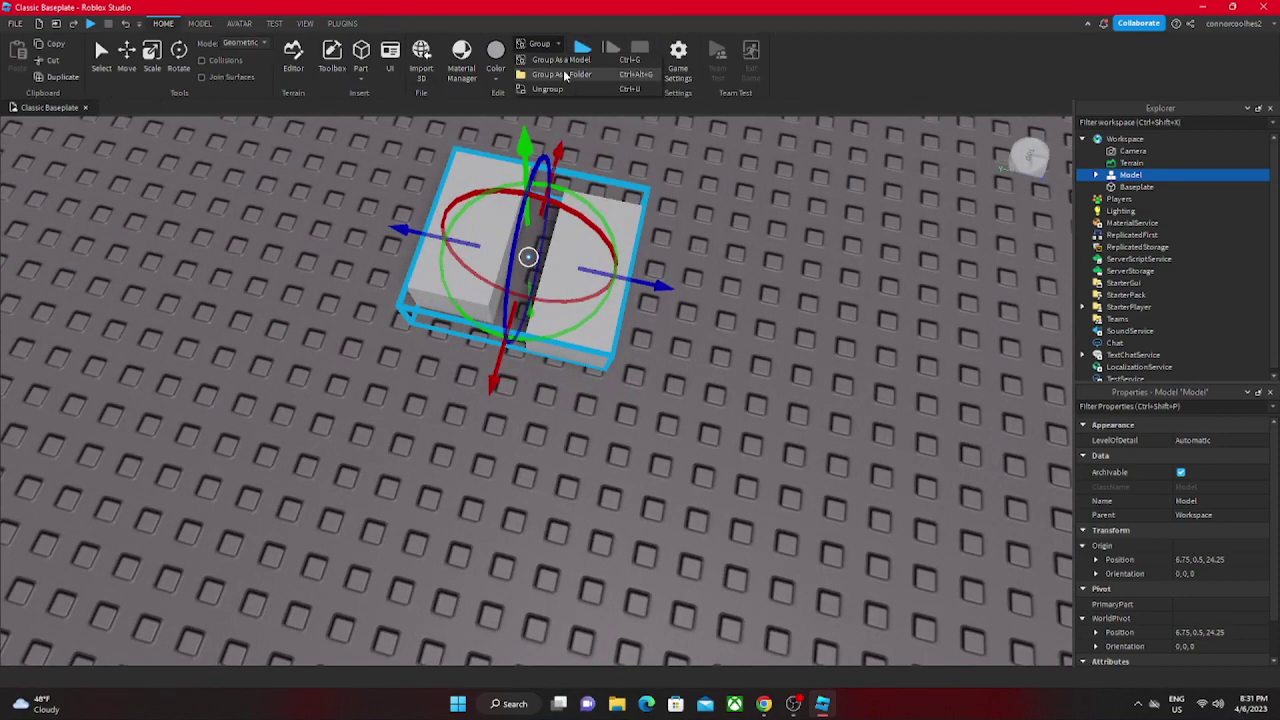
left_click(558, 81)
left_click(437, 183)
scroll(437, 183, "down", 5)
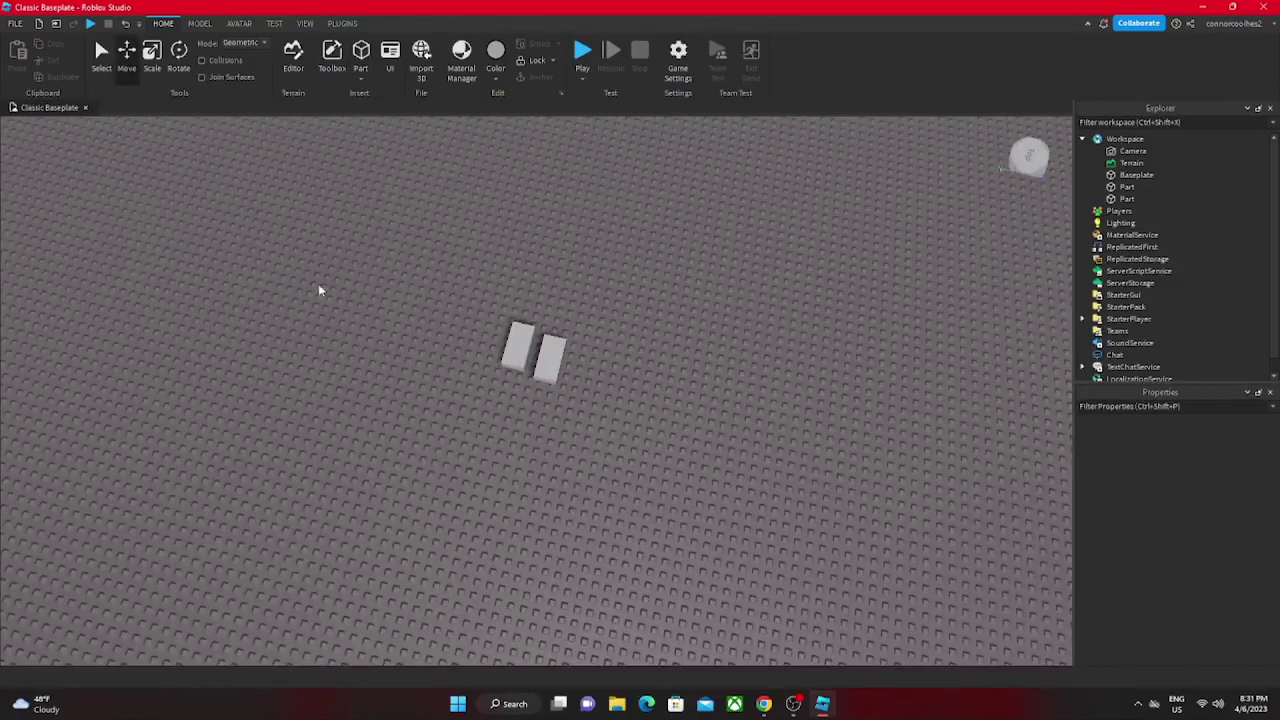
scroll(320, 290, "up", 5)
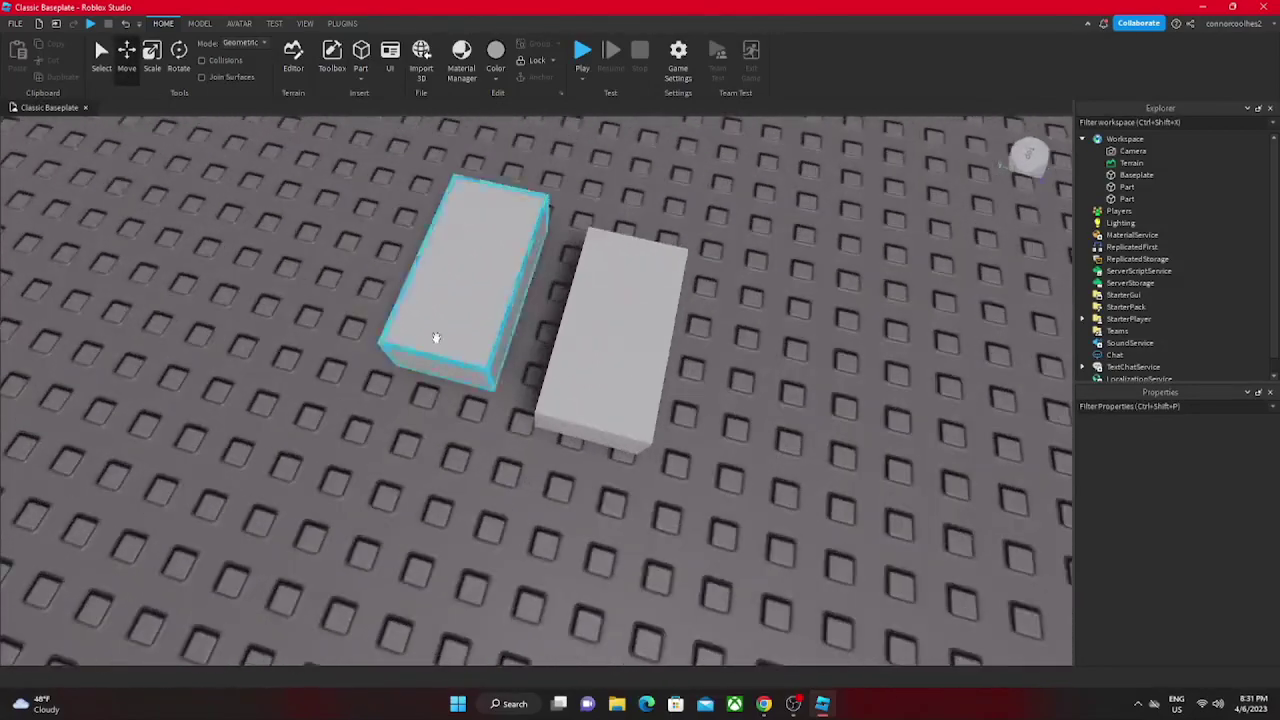
Step: Delete both parts from the baseplate
left_click(434, 337)
left_click(572, 387, "ctrl")
key("Delete")
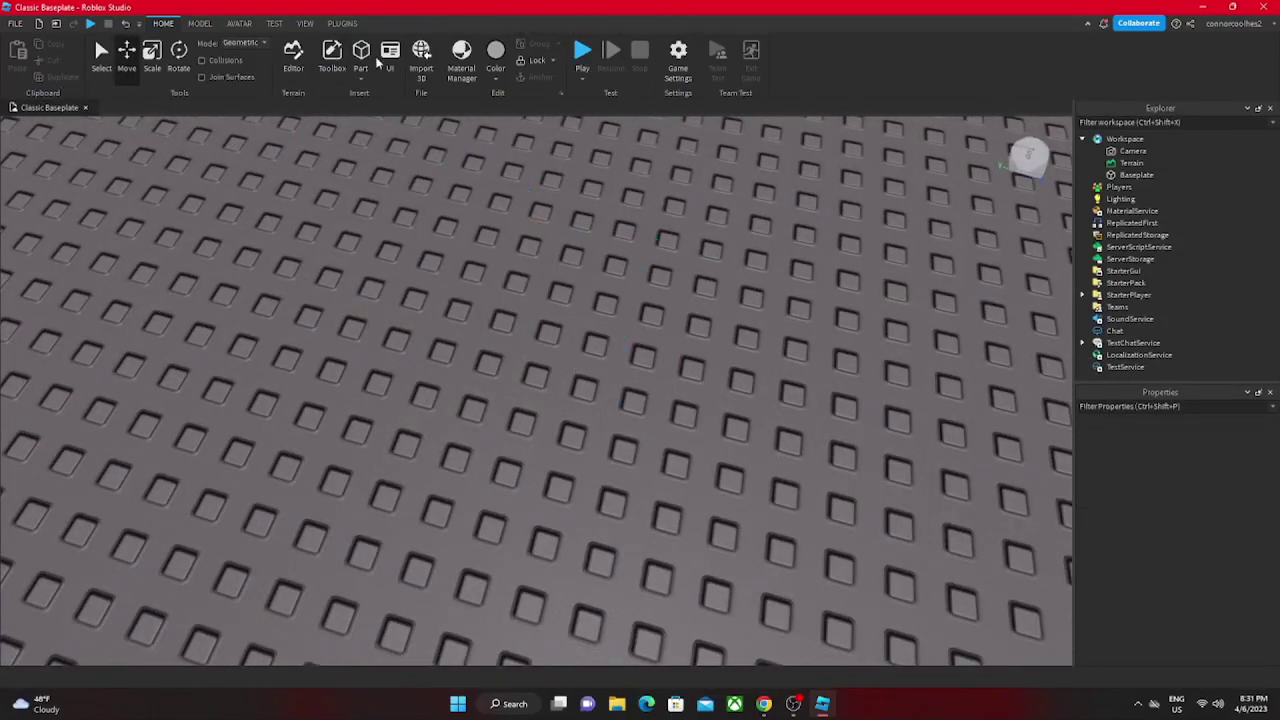
Step: Insert a new block part onto the empty baseplate
left_click(365, 53)
scroll(414, 248, "up", 3)
scroll(414, 248, "down", 3)
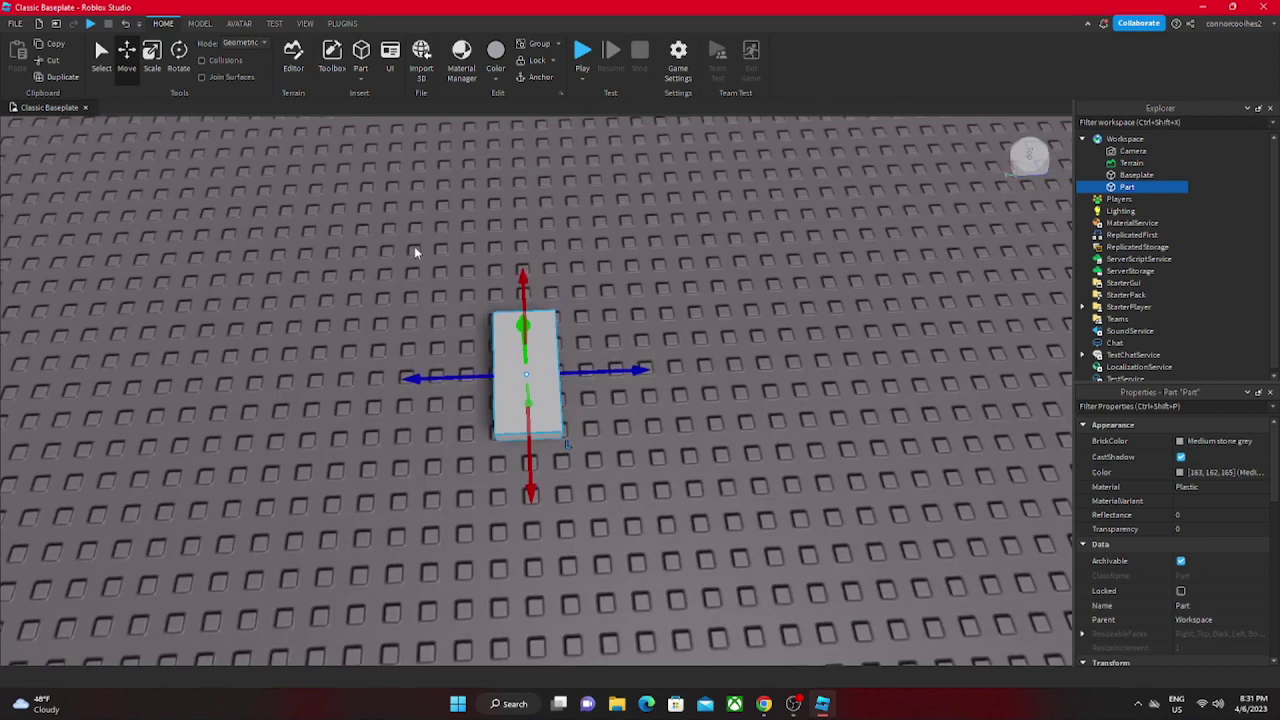
scroll(410, 260, "up", 3)
scroll(529, 318, "up", 3)
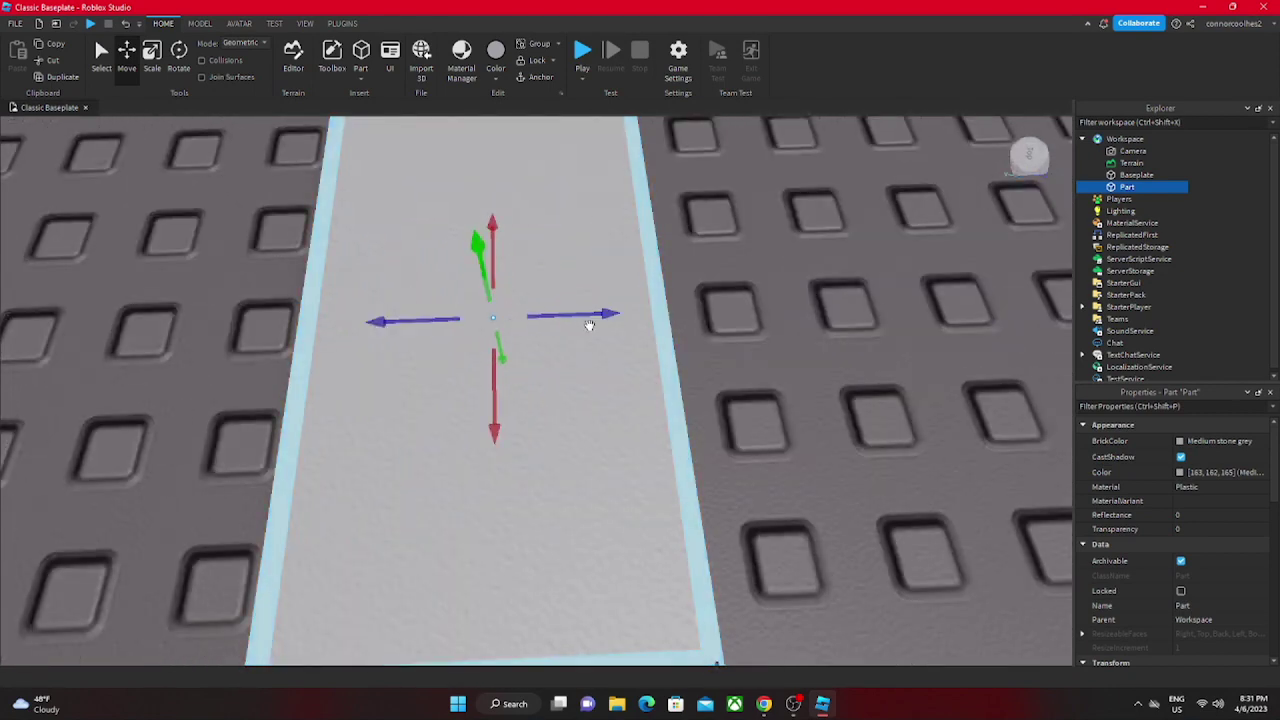
Step: Turn on Edit Pivot for the part and examine the pivot handles at its centre
left_click(198, 26)
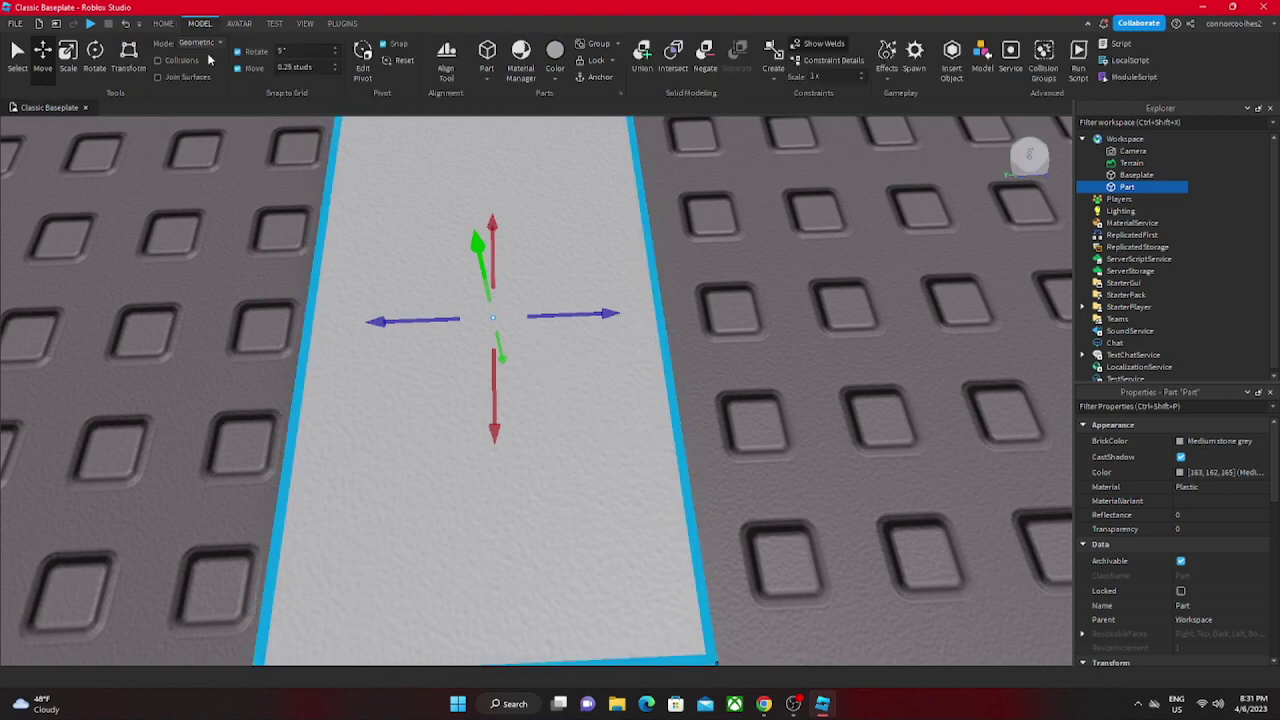
left_click(364, 67)
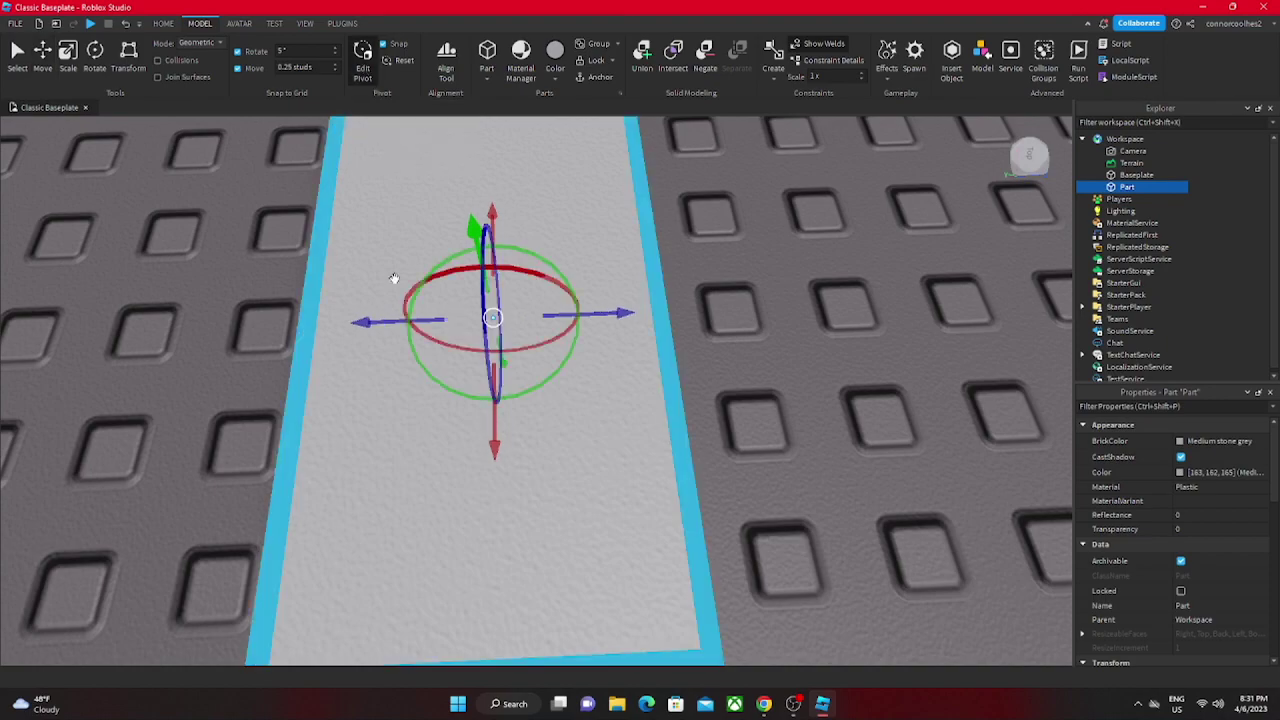
scroll(396, 280, "down", 4)
mouse_move(396, 280)
right_mouse_down()
mouse_move(405, 294)
mouse_move(370, 253)
mouse_move(380, 265)
right_mouse_up()
scroll(404, 290, "up", 3)
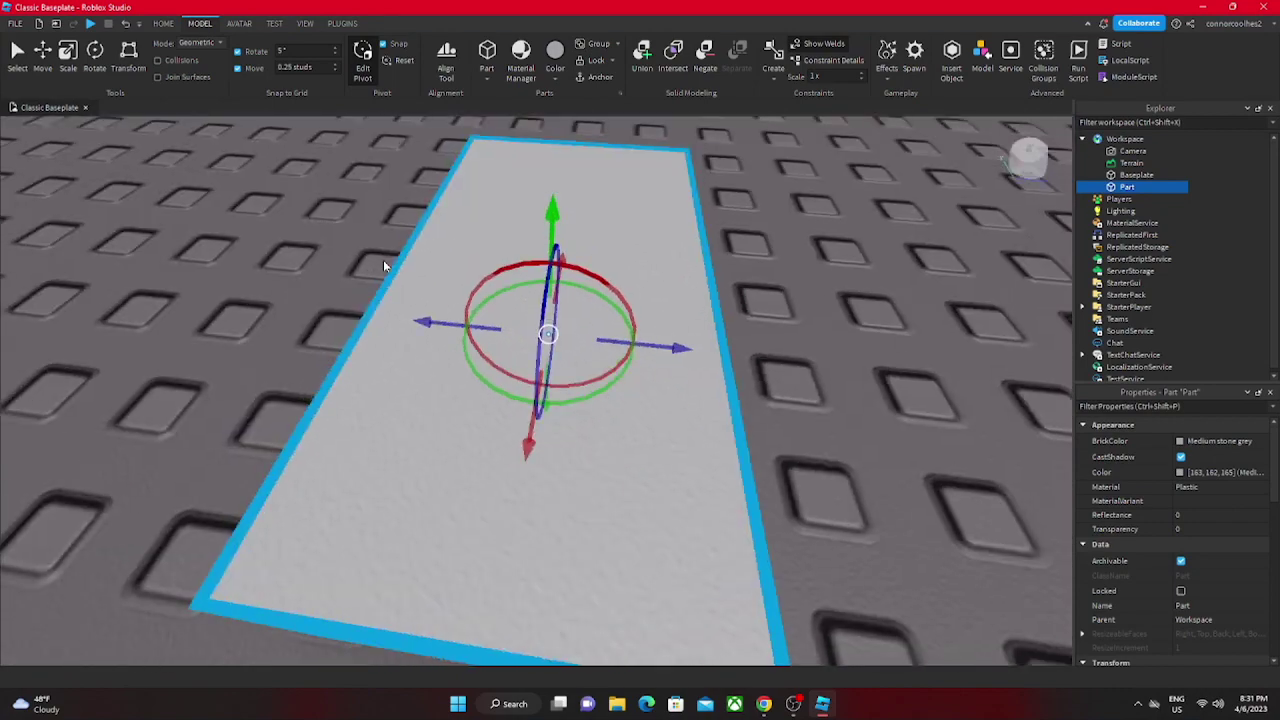
scroll(380, 265, "up", 3)
Step: Rotate the part about 90 degrees around its centred pivot with the Rotate tool, and undo the rotation
left_click(163, 24)
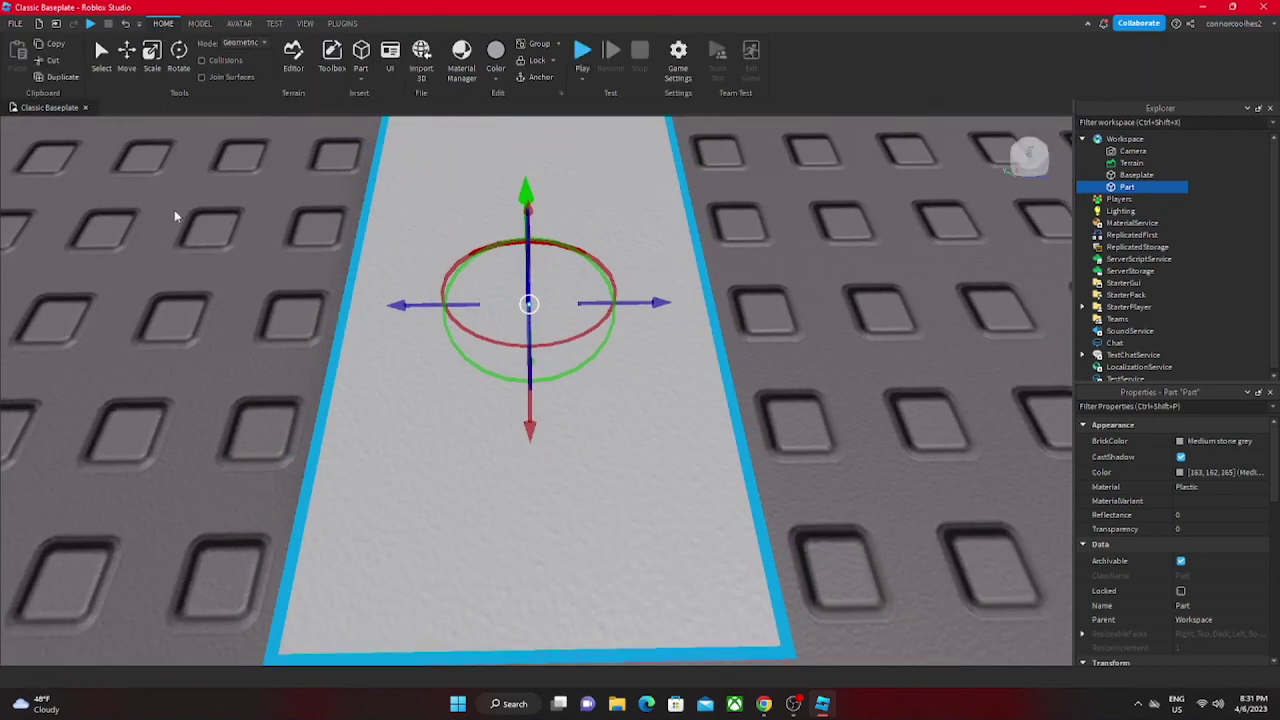
scroll(174, 216, "down", 5)
scroll(449, 393, "up", 2)
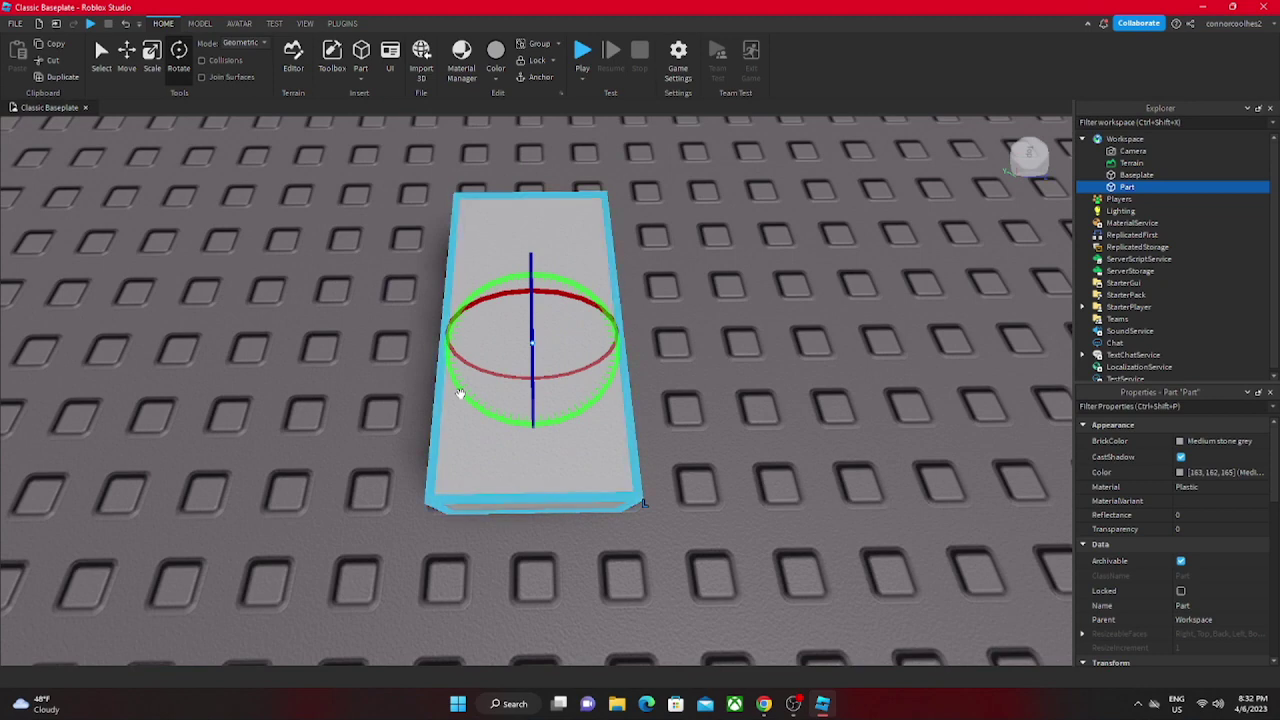
left_click_drag(459, 393, 707, 494)
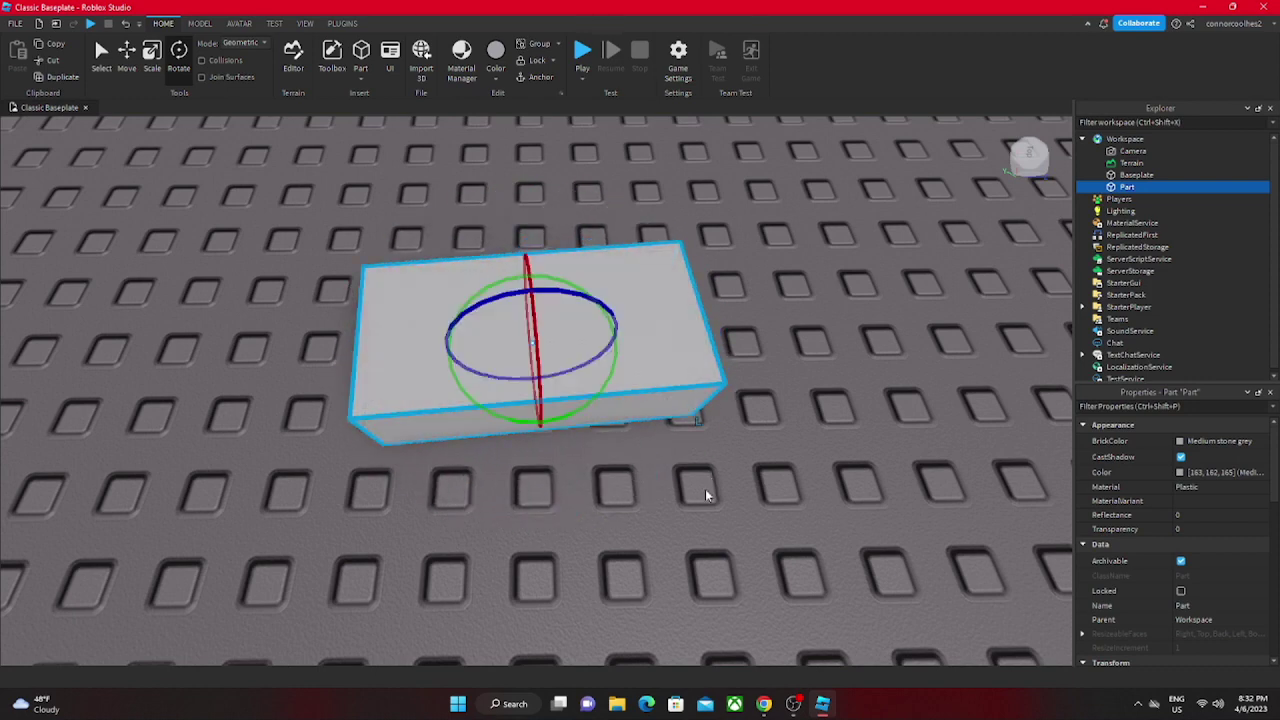
key("ctrl+z")
Step: Try rotating the part around other axes of its centred pivot, and undo these rotations
left_click_drag(478, 303, 470, 265)
left_click_drag(515, 424, 516, 452)
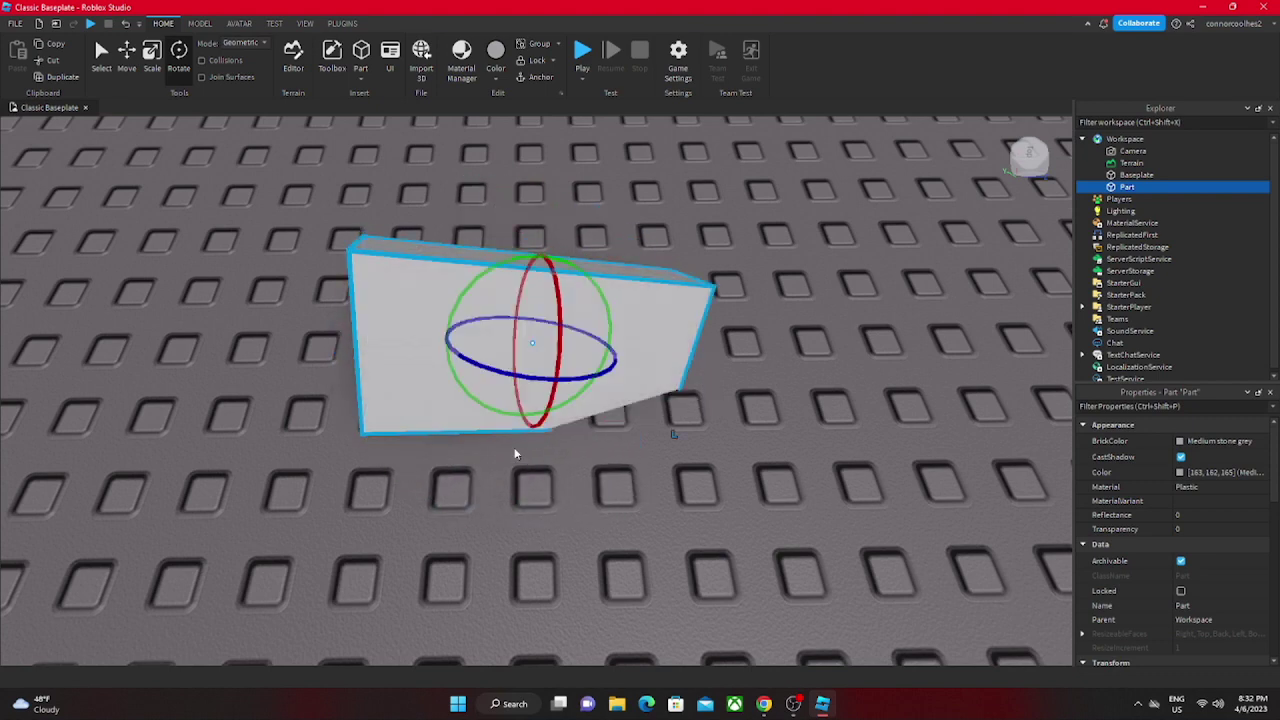
key("ctrl+z")
key("ctrl+z")
key("ctrl+z")
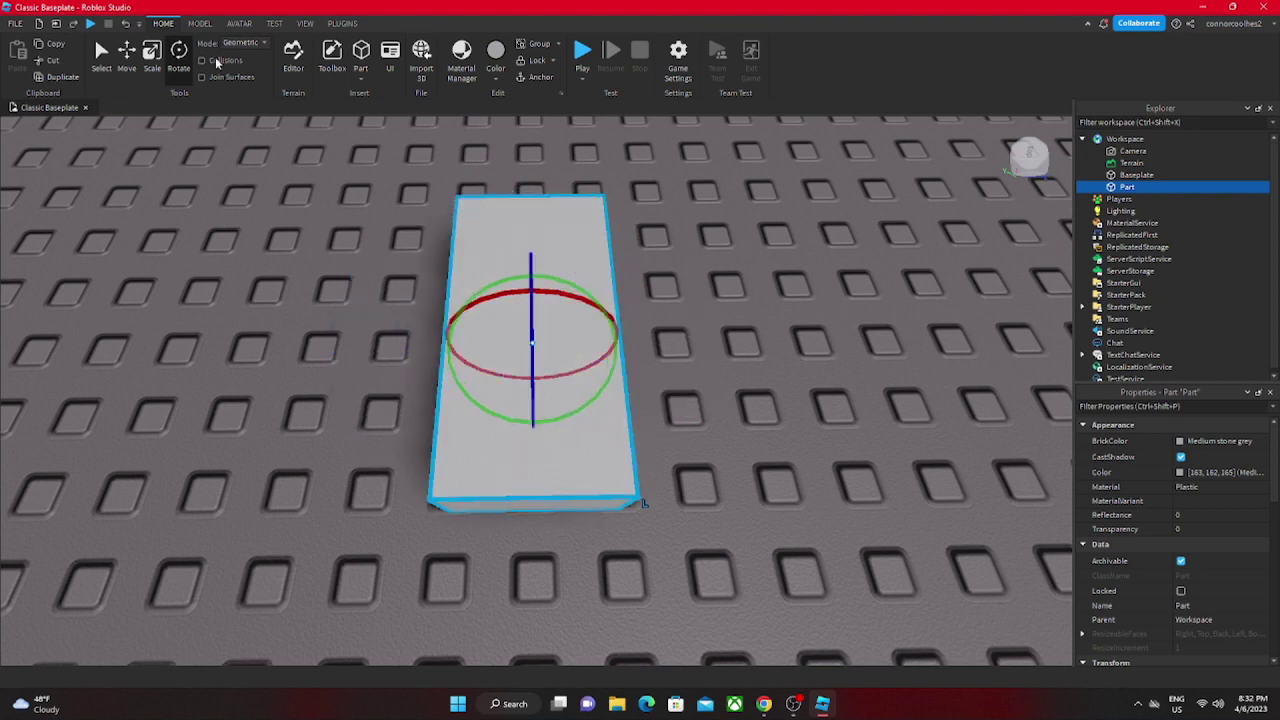
Step: Move the part's pivot with Edit Pivot along the blue axis to a point beside the part, and deselect the part
left_click(200, 23)
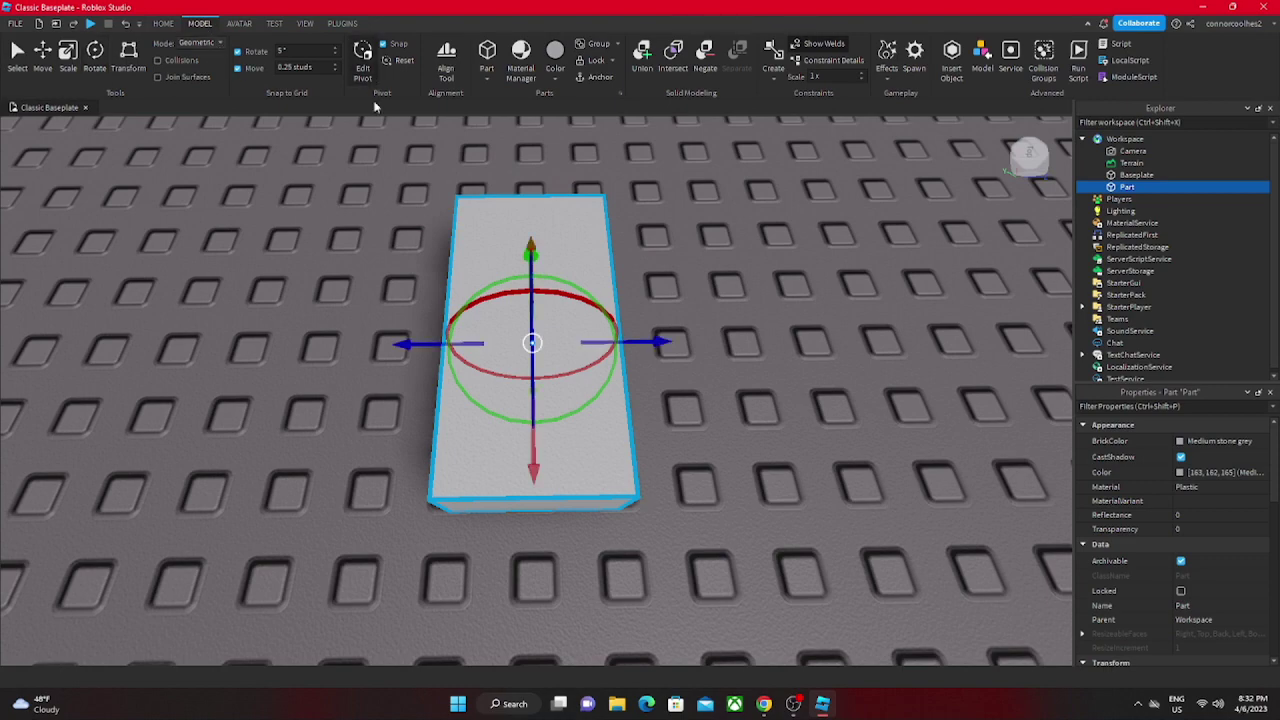
key("a")
left_click_drag(207, 340, 332, 341)
scroll(721, 362, "down", 6)
scroll(736, 377, "up", 5)
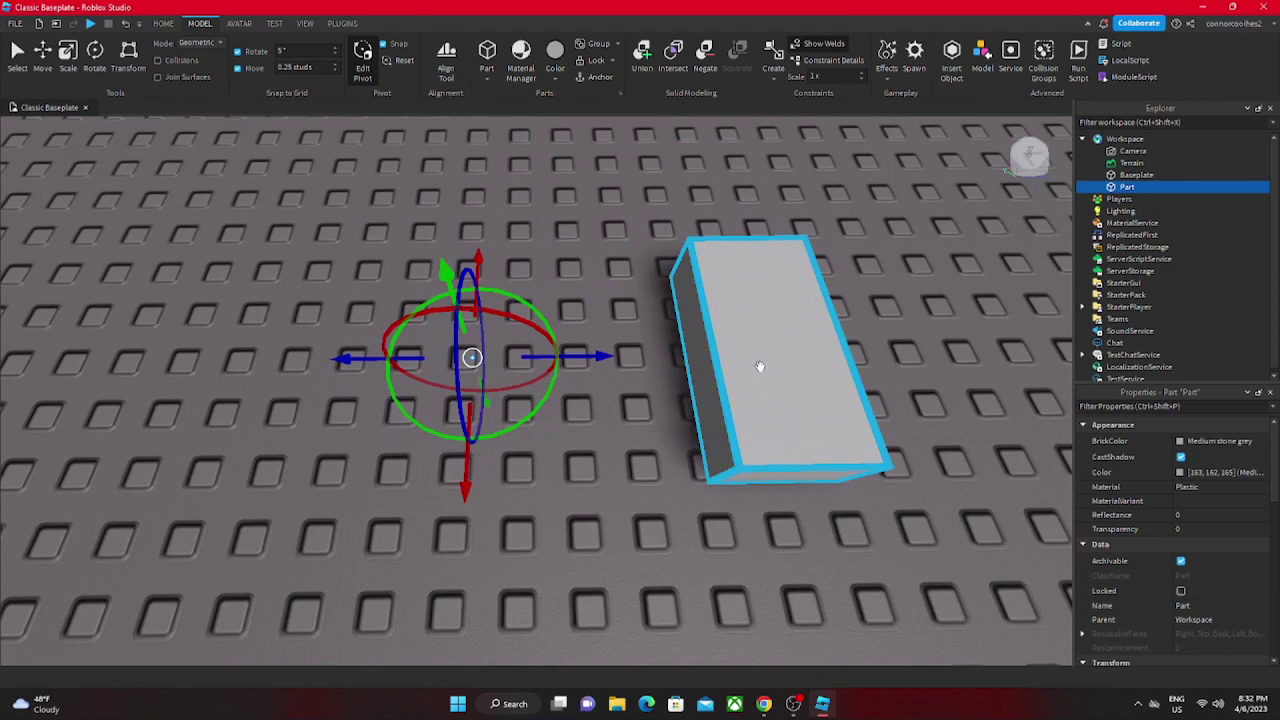
left_click(163, 23)
left_click(371, 257)
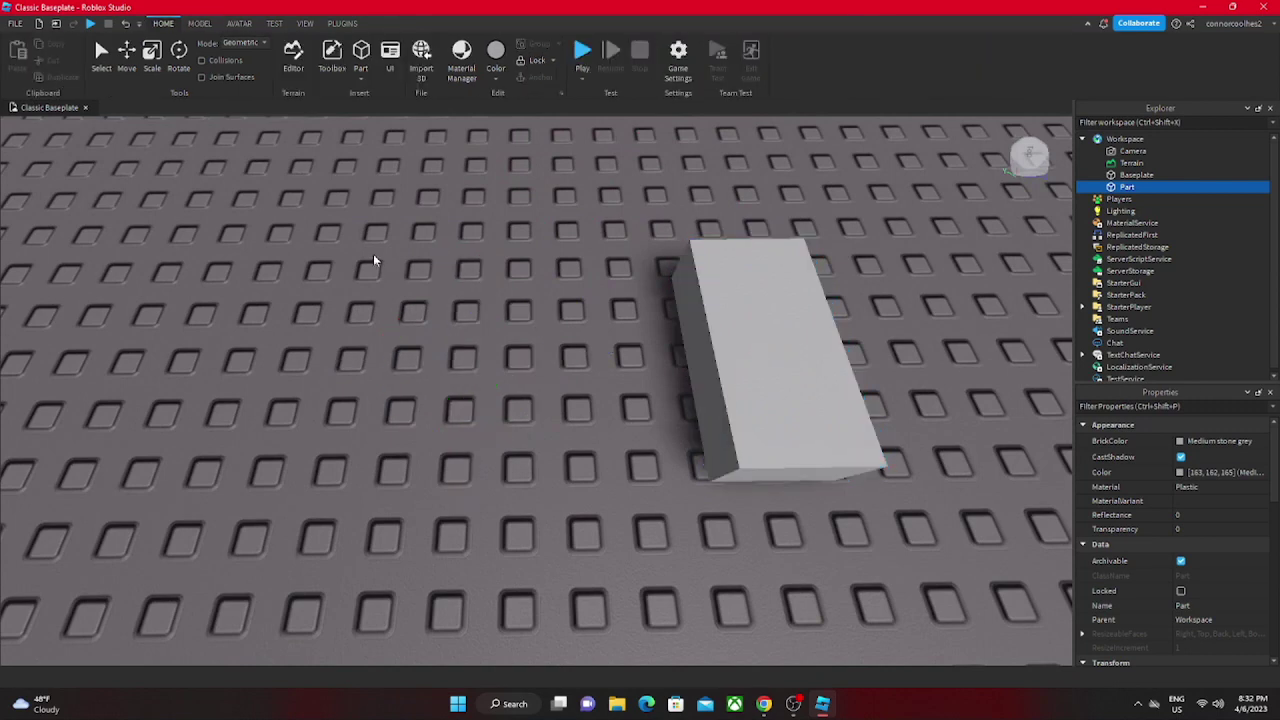
Step: Reselect the part and try rotating its offset pivot around the vertical axis
left_click(720, 360)
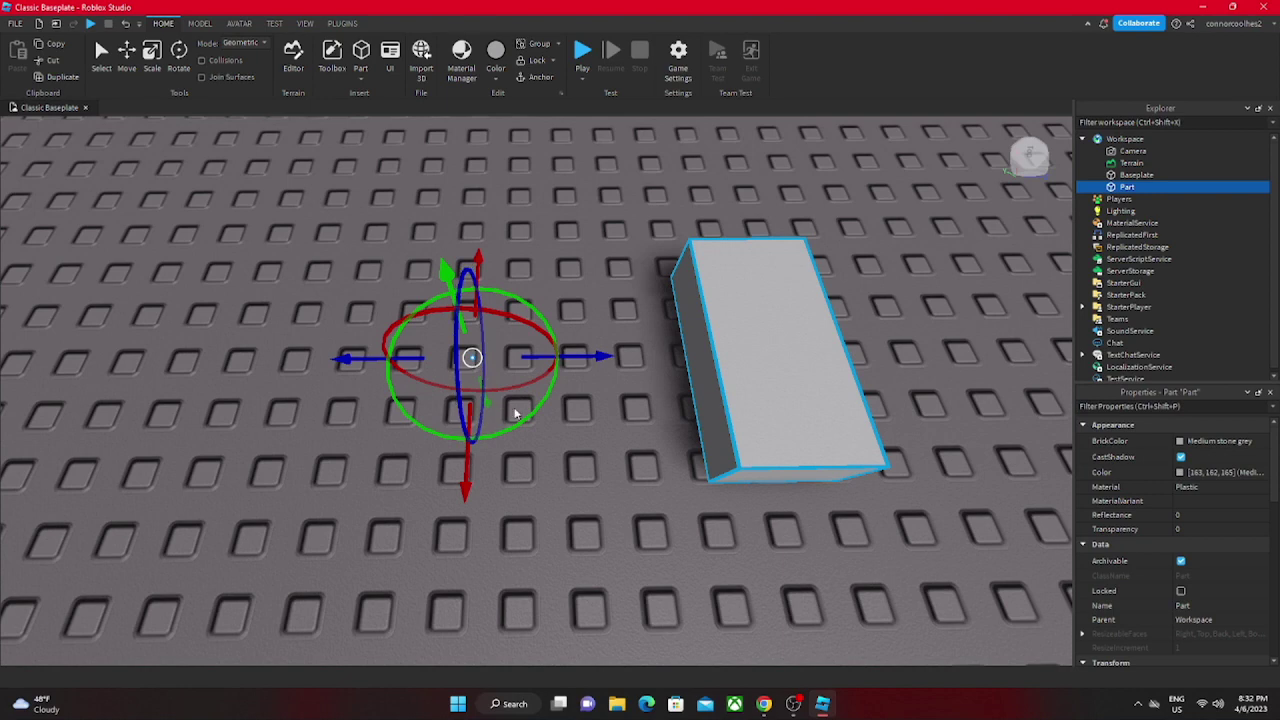
scroll(515, 414, "down", 4)
left_click_drag(564, 432, 582, 390)
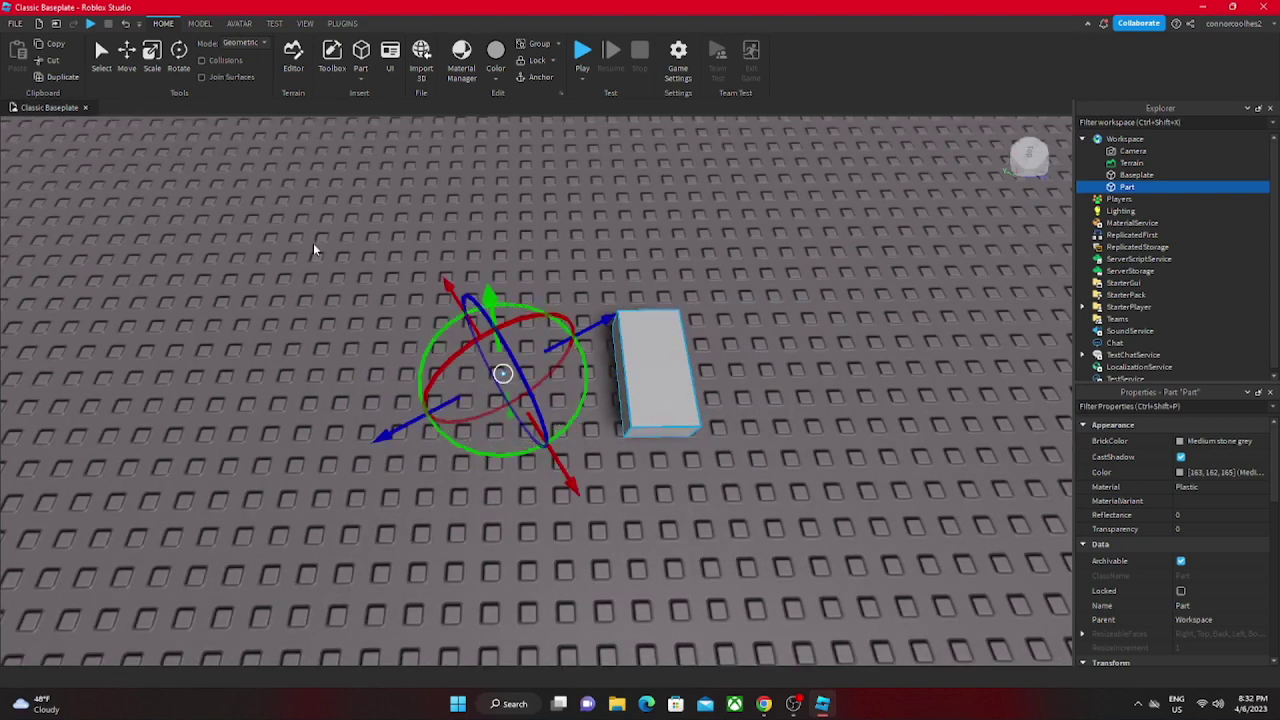
Step: Duplicate the part and rotate the copy about 180 degrees around the offset pivot, onto the pivot's opposite side
left_click_drag(430, 428, 575, 285)
left_click(50, 78)
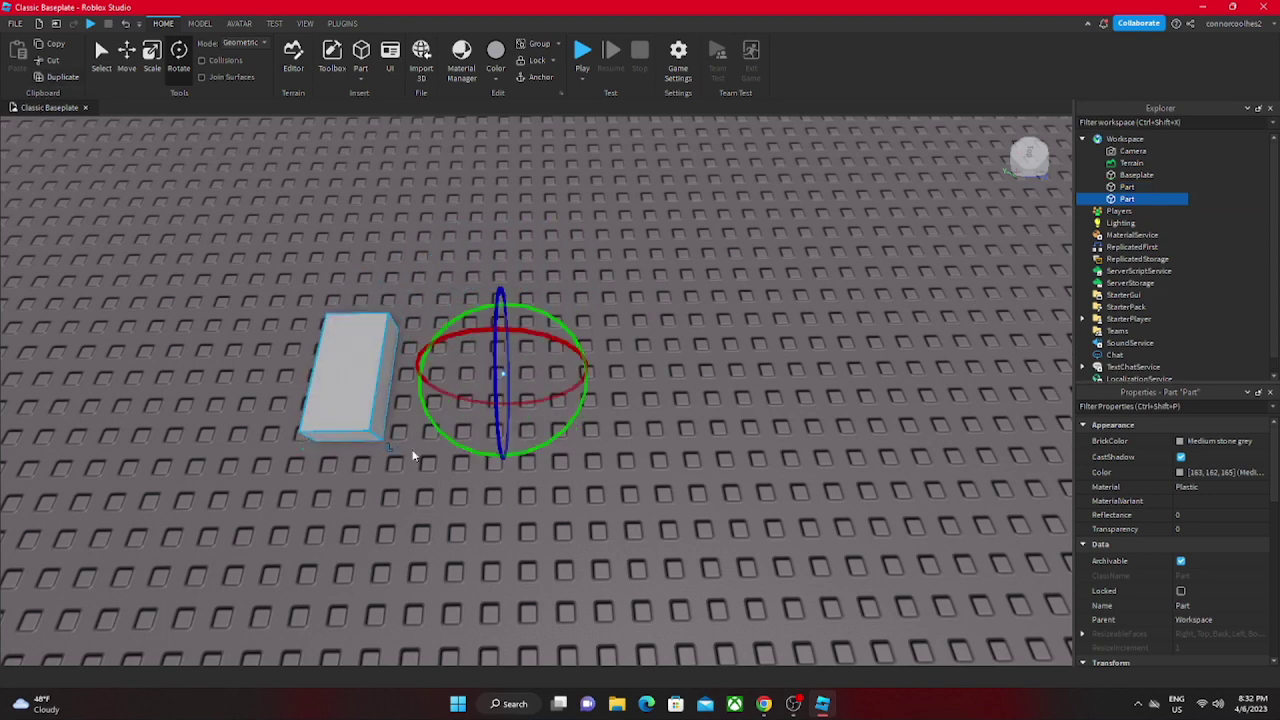
Step: Duplicate the part repeatedly and rotate each copy around the shared offset pivot, arranging six parts in an open ring
left_click_drag(463, 450, 397, 395)
key("ctrl+d")
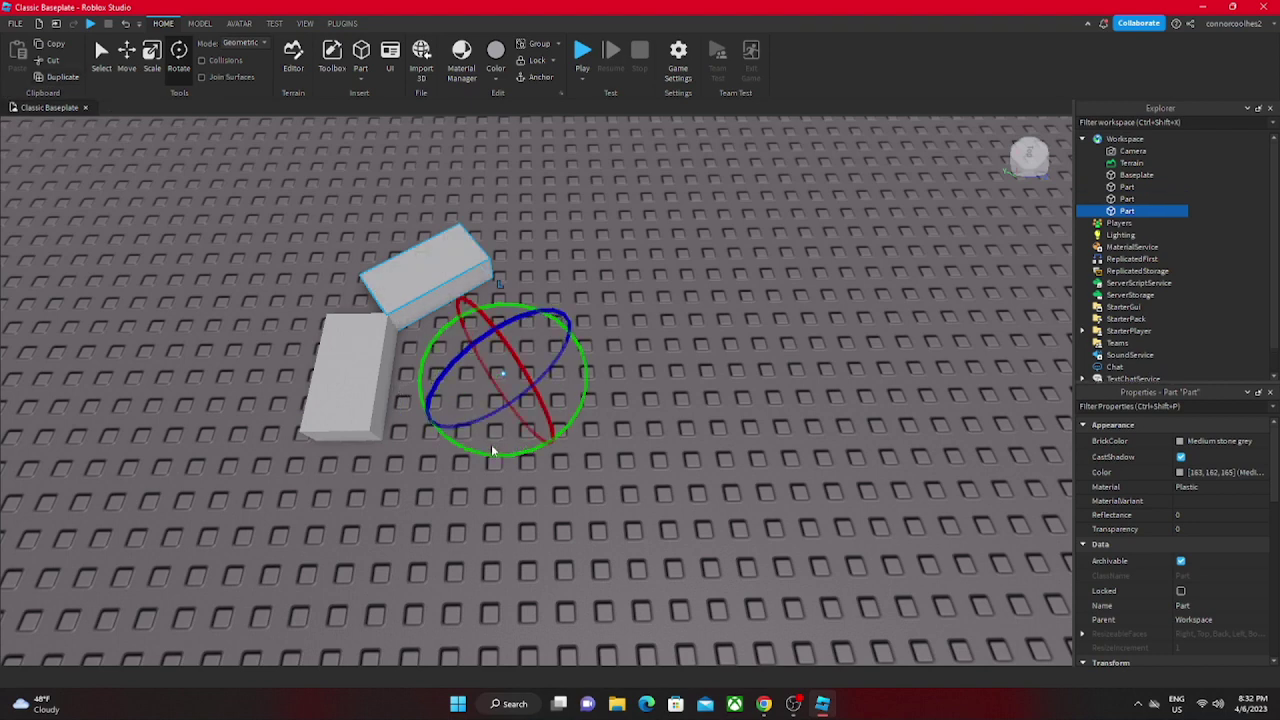
left_click_drag(495, 450, 749, 314)
left_click(44, 82)
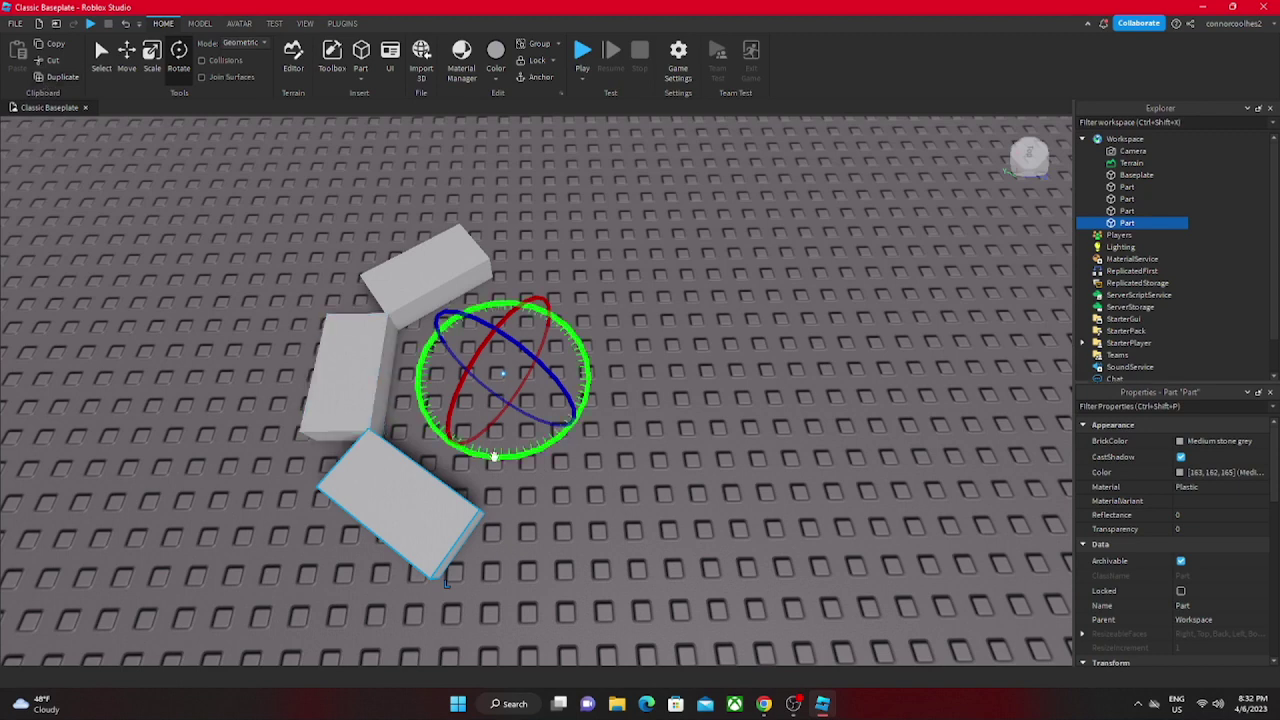
left_click_drag(491, 452, 447, 168)
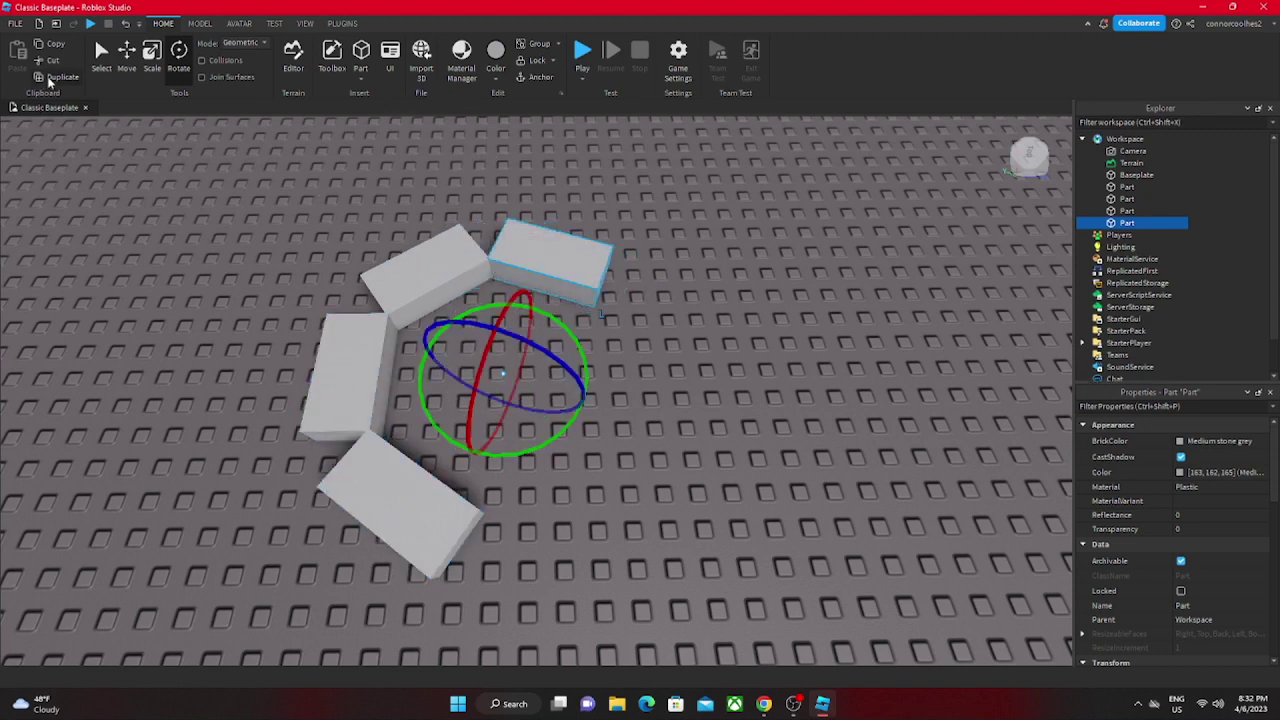
left_click(48, 82)
left_click_drag(578, 452, 476, 462)
left_click(70, 78)
left_click_drag(565, 440, 466, 466)
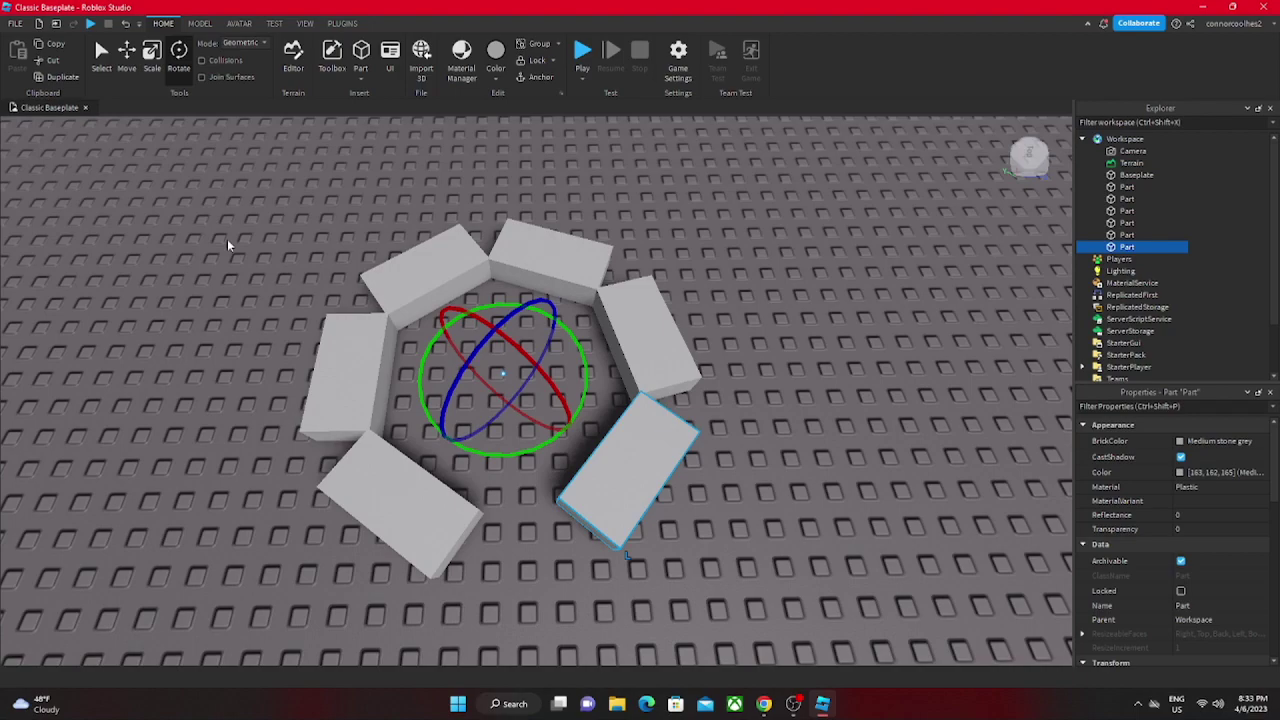
Step: Deselect the last copy and undo all the duplications and rotations, back to the single original part
left_click(206, 305)
scroll(206, 305, "down", 6)
right_click_drag(206, 305, 337, 330)
scroll(206, 305, "up", 4)
scroll(206, 305, "up", 2)
scroll(206, 305, "down", 2)
key("ctrl+z")
key("ctrl+z")
key("ctrl+z")
key("ctrl+z")
key("ctrl+z")
key("ctrl+z")
key("ctrl+z")
key("ctrl+z")
key("ctrl+z")
key("ctrl+z")
Step: Move the part's offset pivot with Edit Pivot back to the middle of the part and up to its top face
scroll(316, 290, "up", 4)
left_click(323, 294)
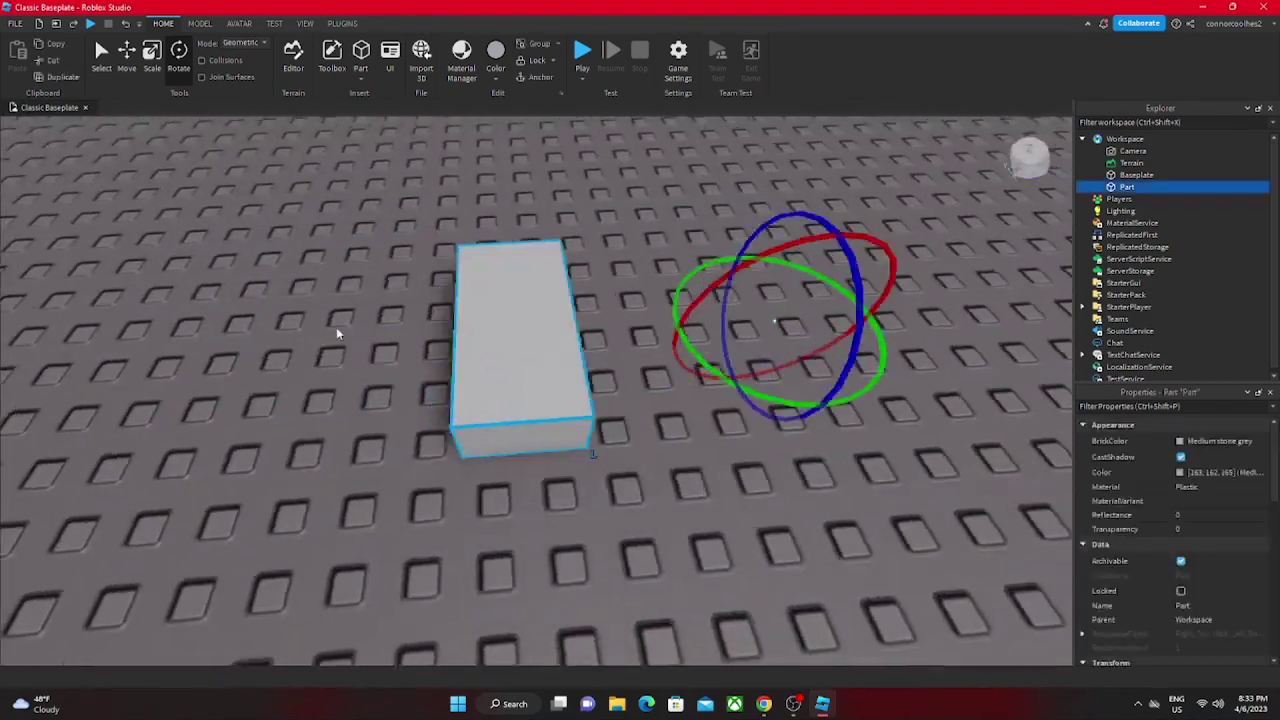
key("a")
left_click(199, 23)
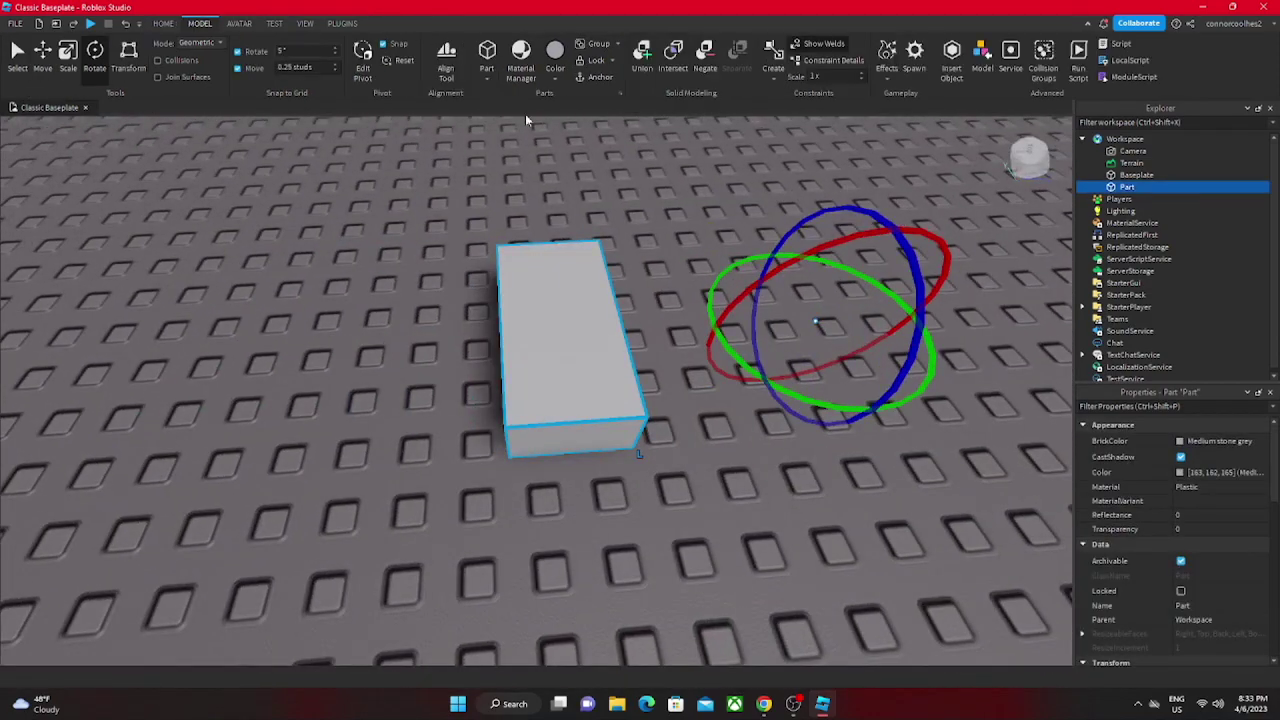
left_click(358, 68)
left_click_drag(688, 328, 451, 331)
key("w")
right_click_drag(435, 331, 435, 331)
left_click_drag(460, 314, 460, 312)
right_click_drag(461, 314, 450, 318)
scroll(462, 320, "down", 4)
scroll(450, 318, "up", 4)
left_click_drag(447, 308, 448, 248)
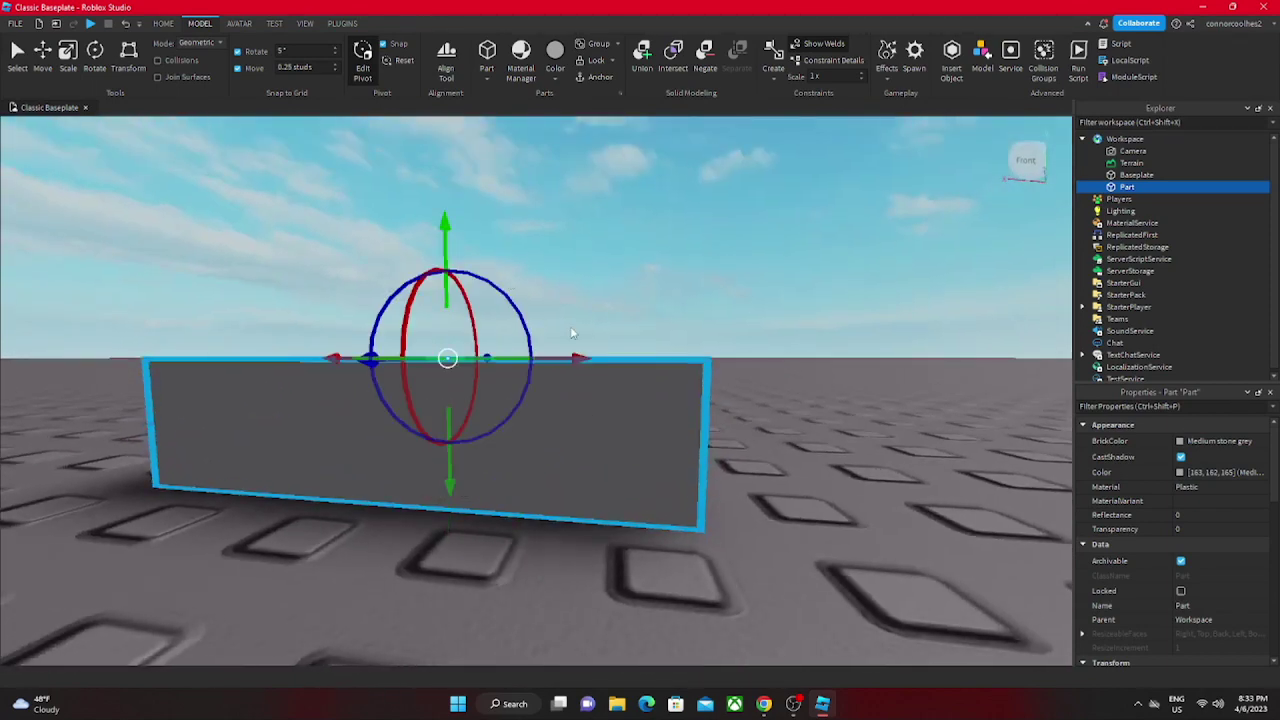
Step: Move the pivot along the red axis to the part's end edge and along the blue axis to the top corner, and deselect the part
left_click_drag(577, 358, 566, 359)
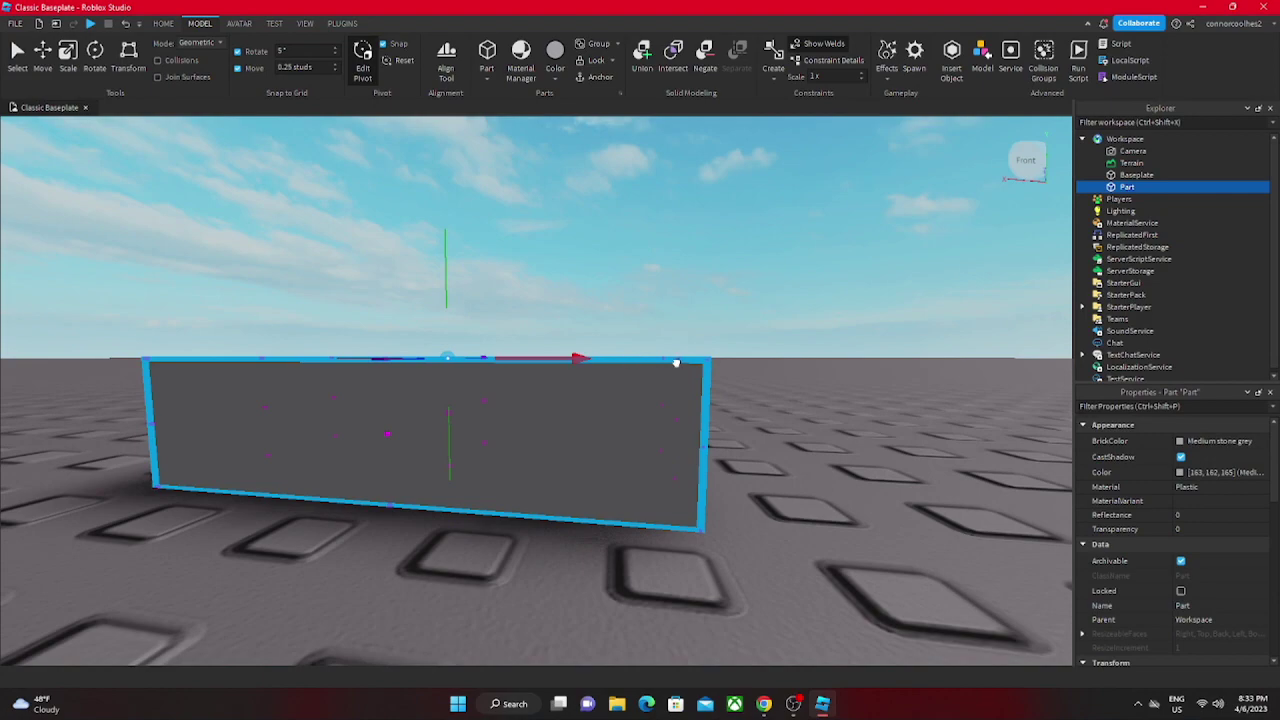
left_click_drag(676, 362, 736, 364)
right_click_drag(736, 428, 725, 399)
scroll(736, 435, "down", 5)
scroll(737, 436, "up", 6)
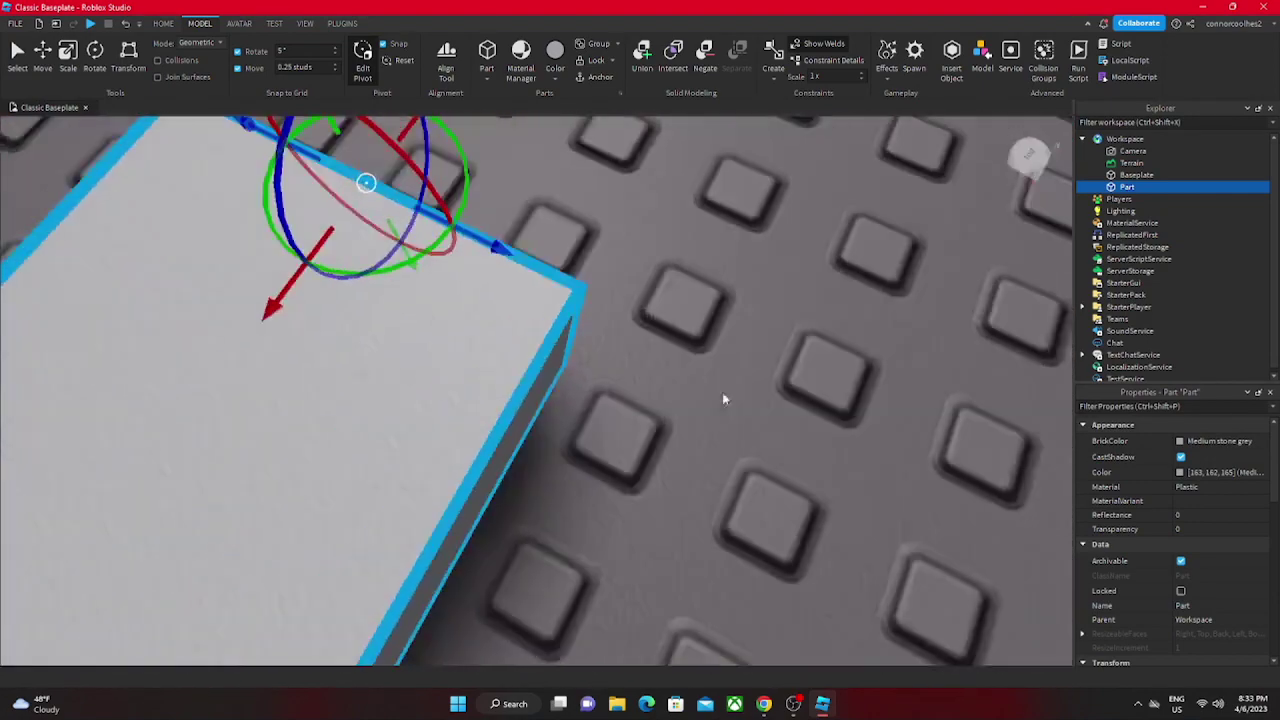
left_click_drag(493, 247, 672, 358)
right_click_drag(670, 357, 345, 184)
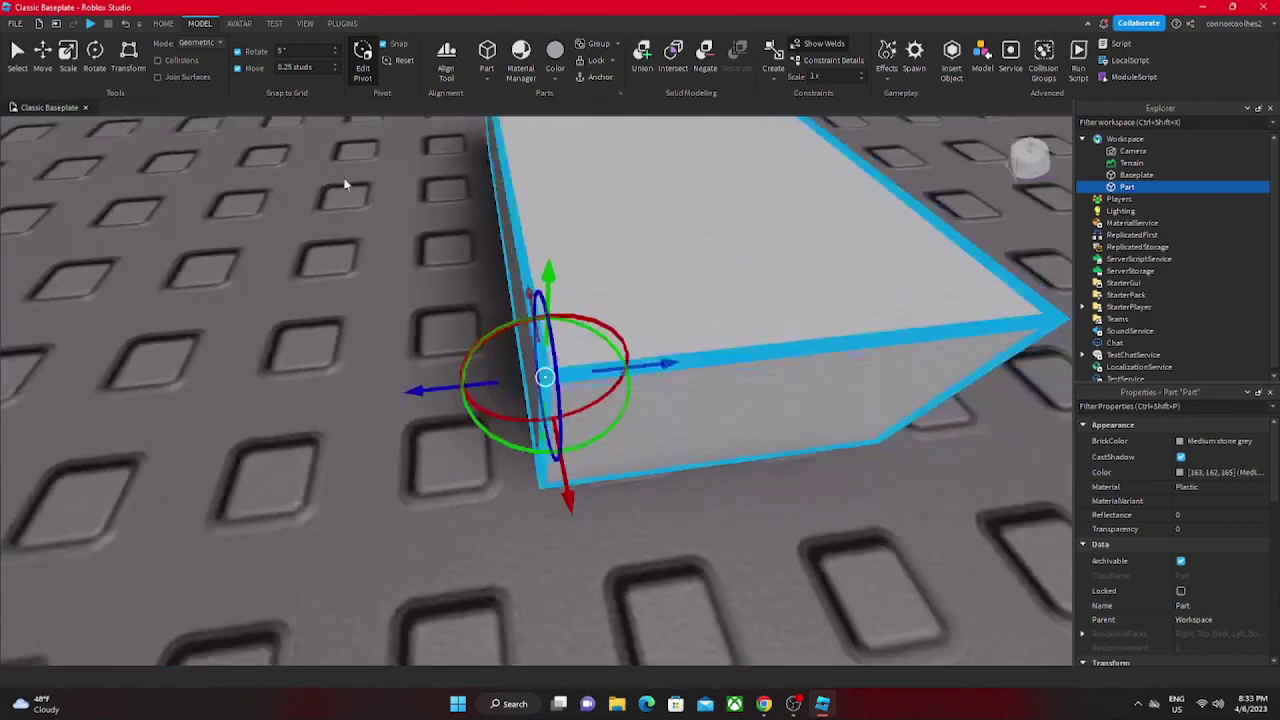
left_click(305, 352)
Step: Reselect the part and try rotating it around its corner pivot on the vertical axis and a horizontal axis
left_click(591, 324)
scroll(591, 324, "down", 5)
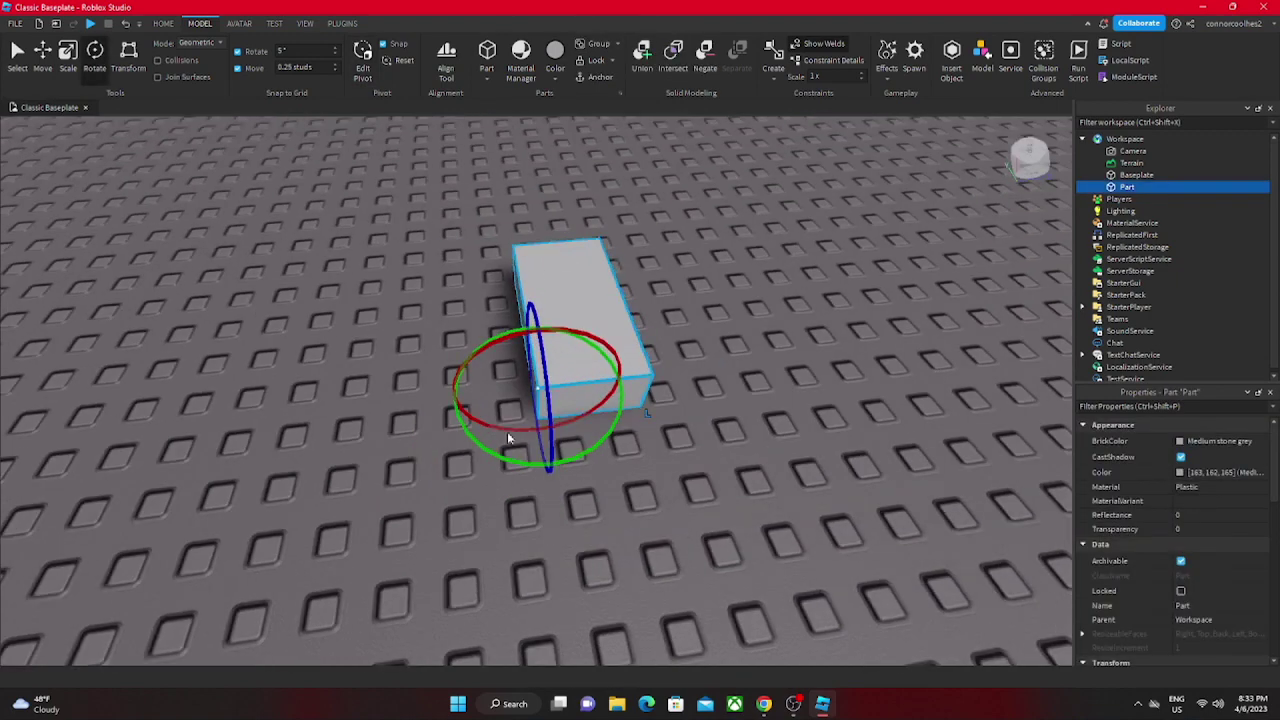
left_click_drag(521, 462, 640, 404)
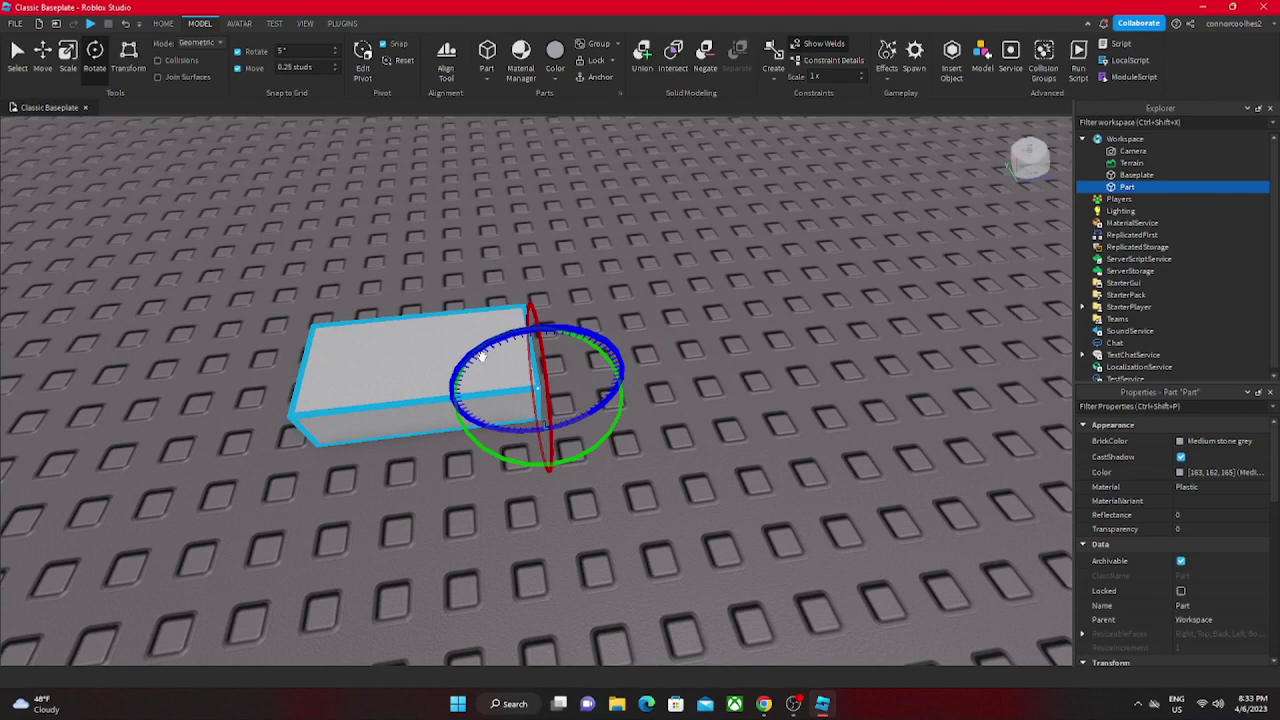
left_click_drag(482, 353, 627, 316)
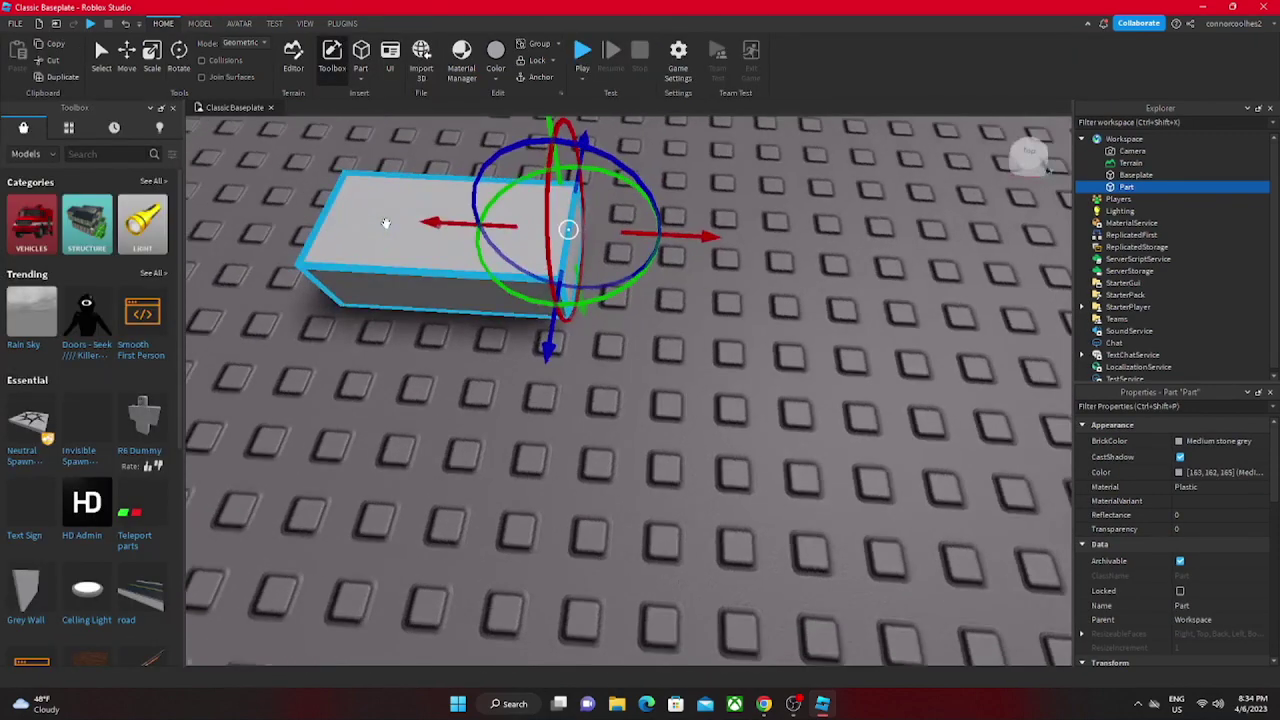
Step: Insert a Dummy model, delete the old part and collapse the Toolbox
left_click(394, 220)
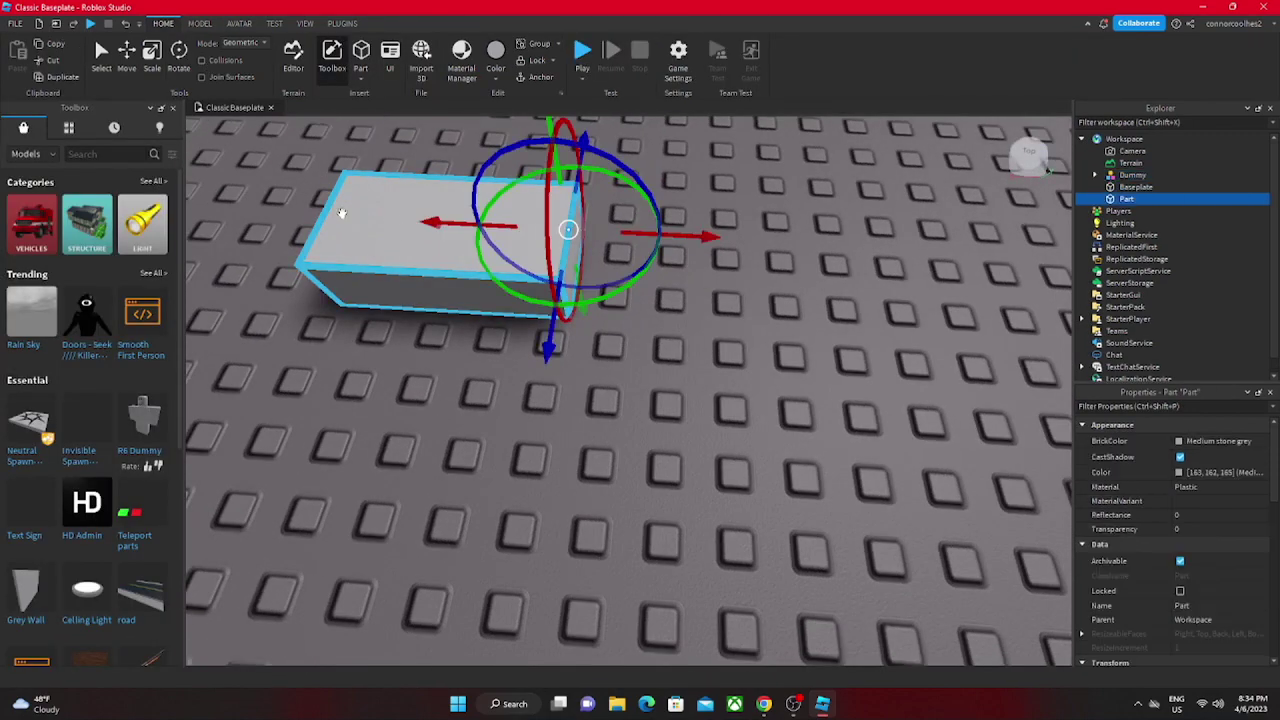
key("Delete")
left_click(164, 109)
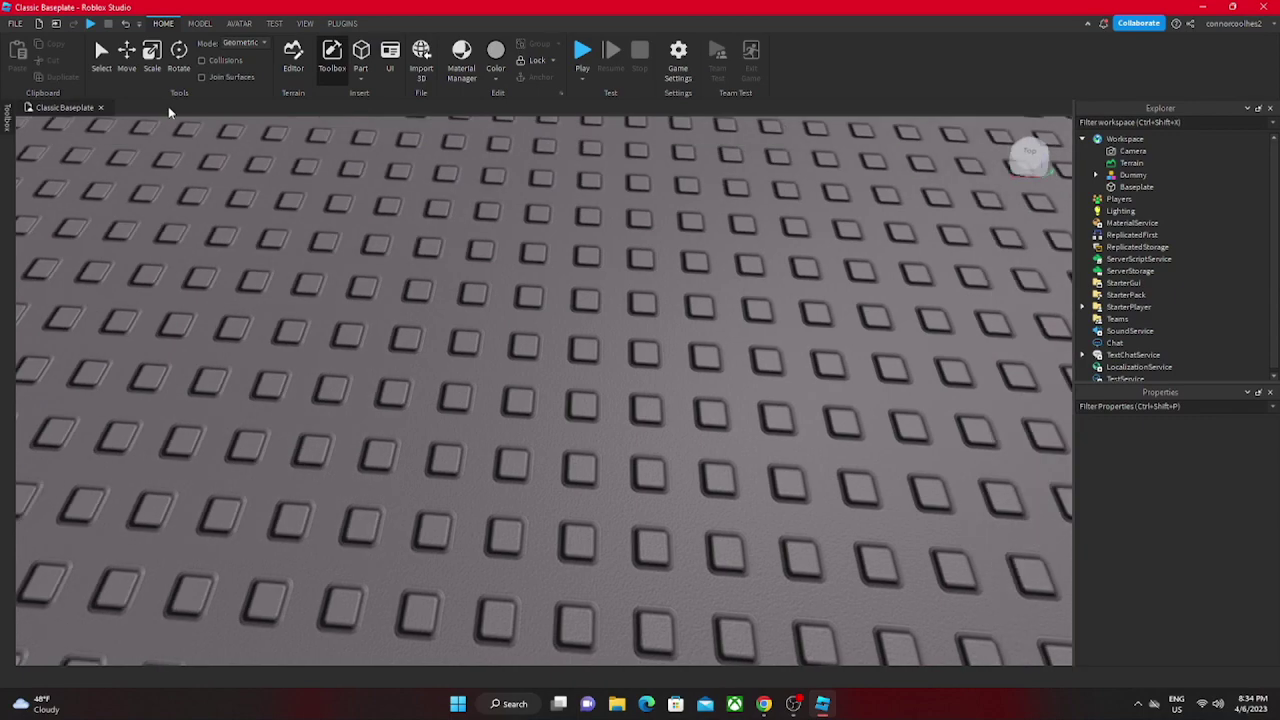
Step: Insert two new parts, place them side by side on the baseplate, and select and focus on both
left_click(361, 55)
left_click(361, 55)
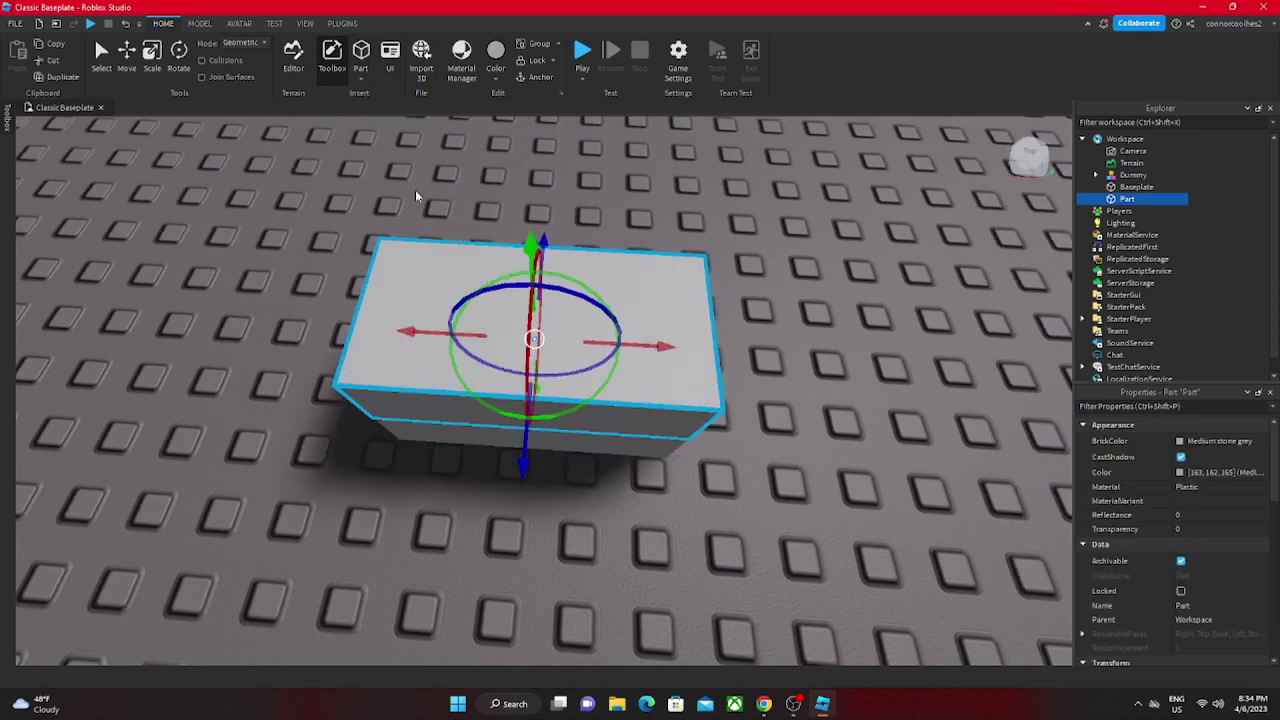
left_click(101, 62)
left_click_drag(511, 394, 577, 268)
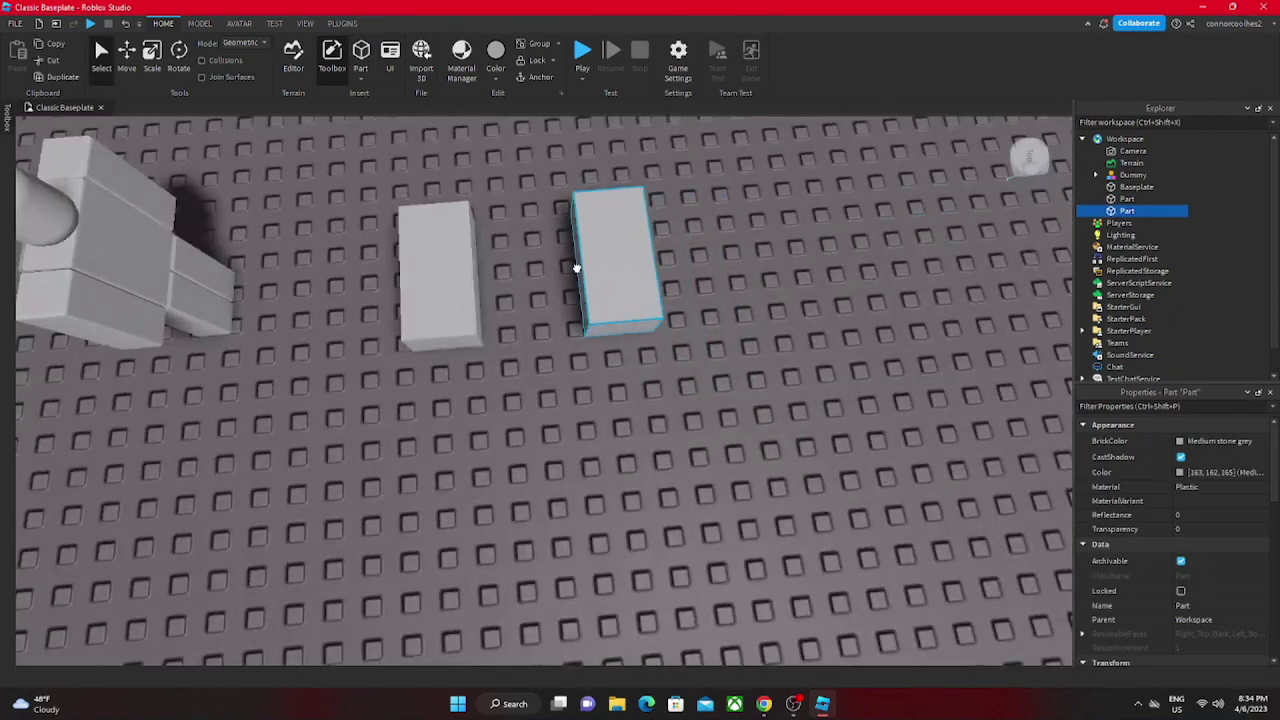
left_click(457, 283, "ctrl")
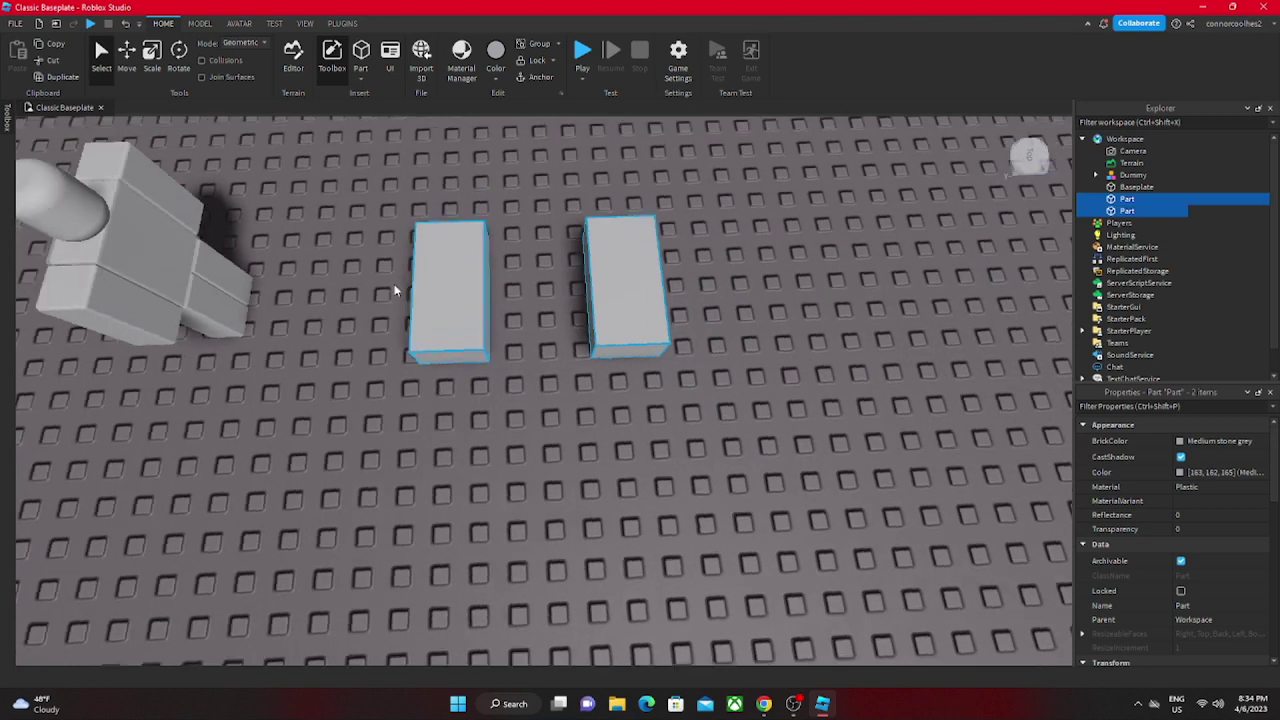
key("f")
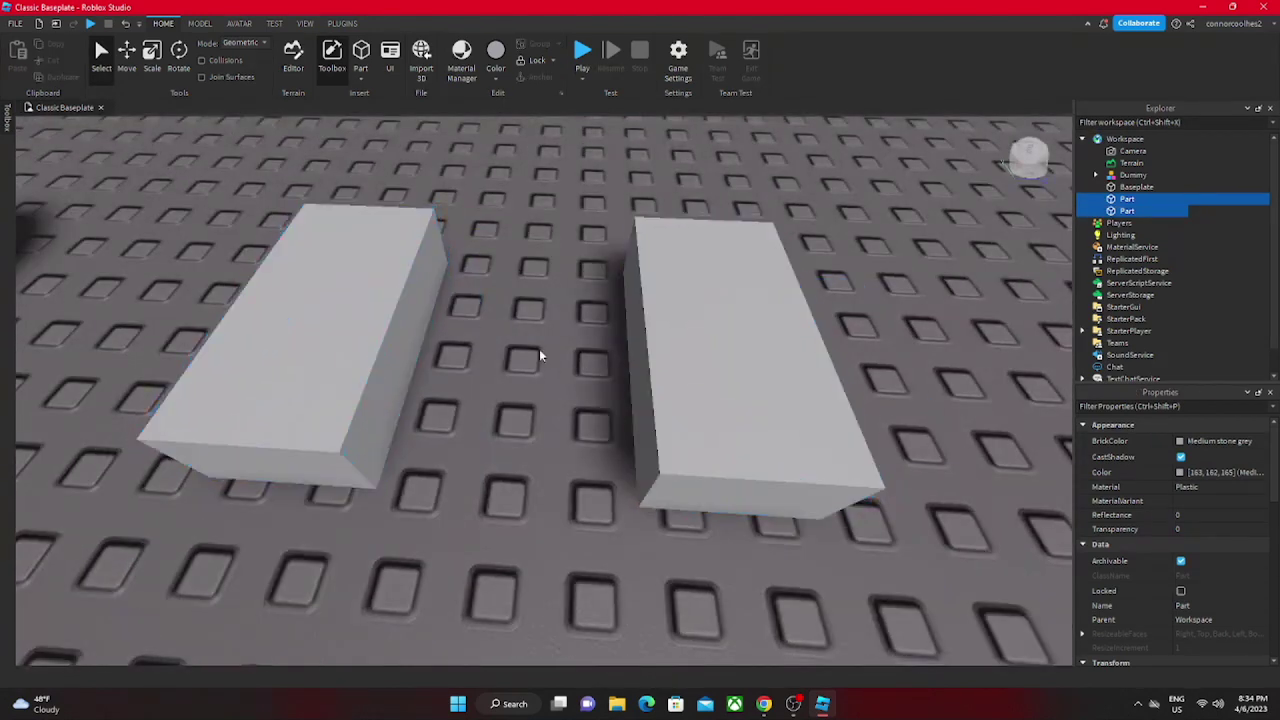
Step: Check each part's own pivot with the Rotate tool, and group both parts into one model
left_click(680, 385)
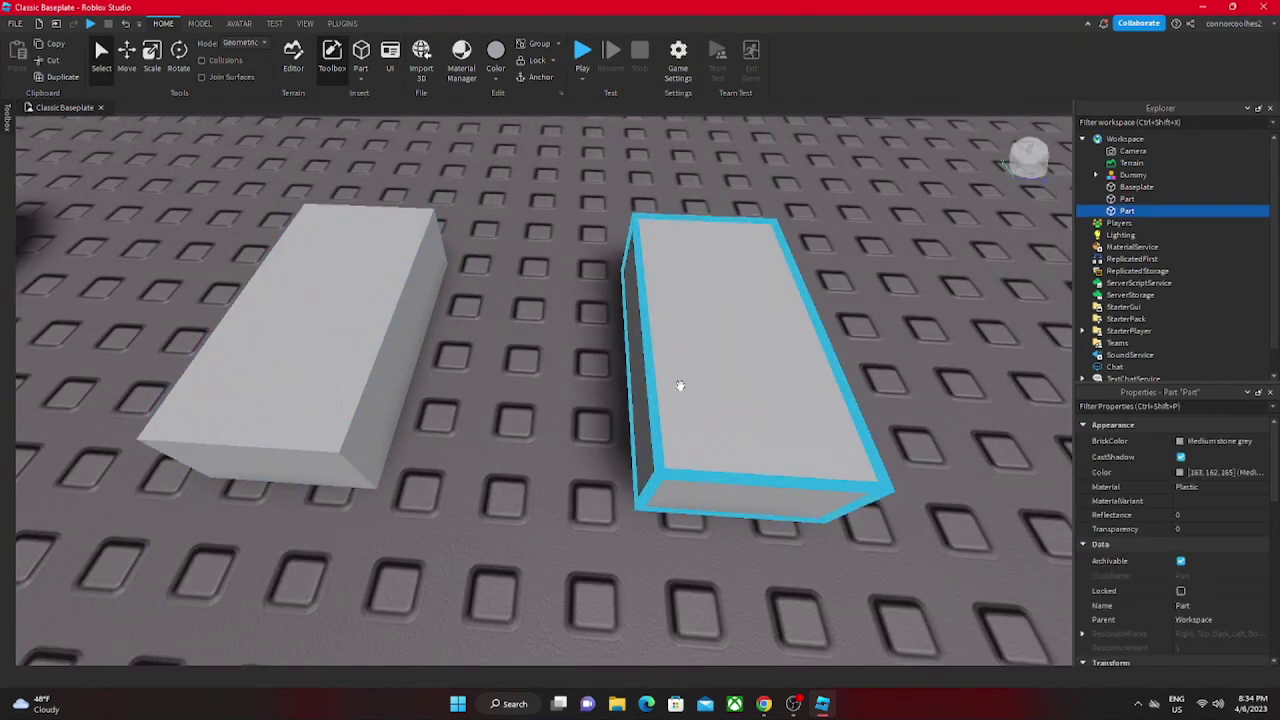
left_click(176, 72)
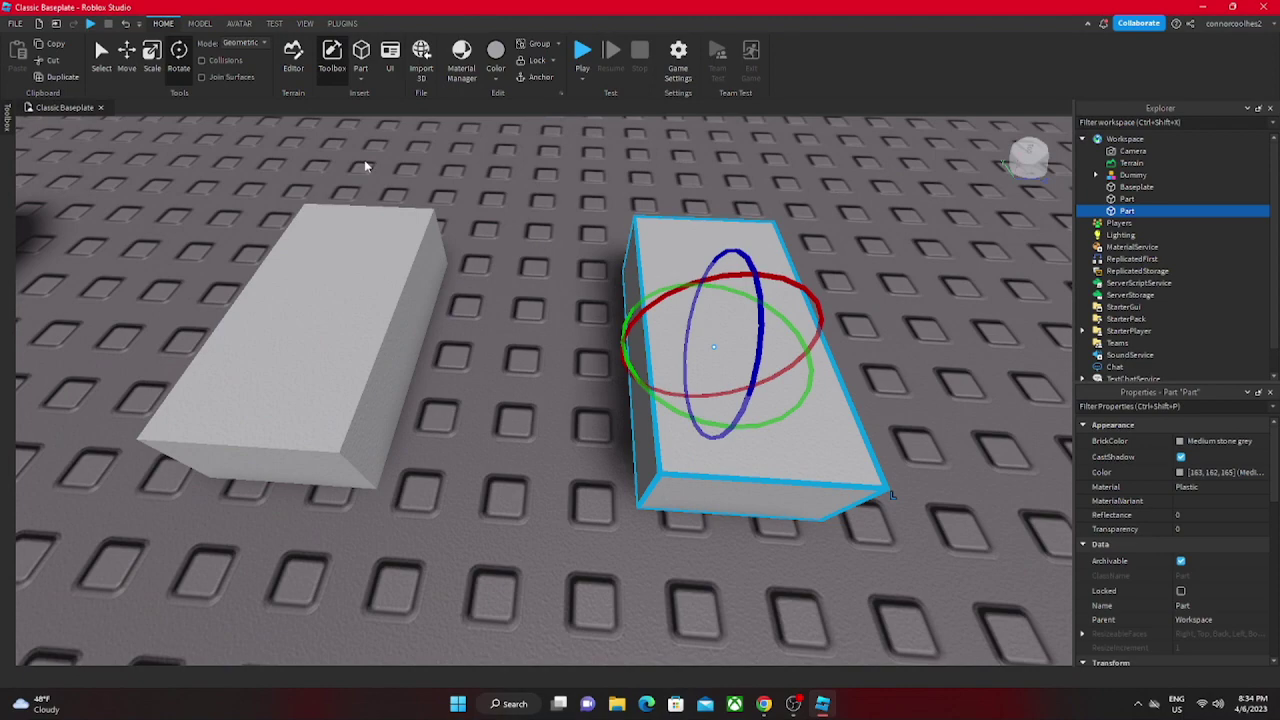
left_click(386, 286)
left_click(210, 24)
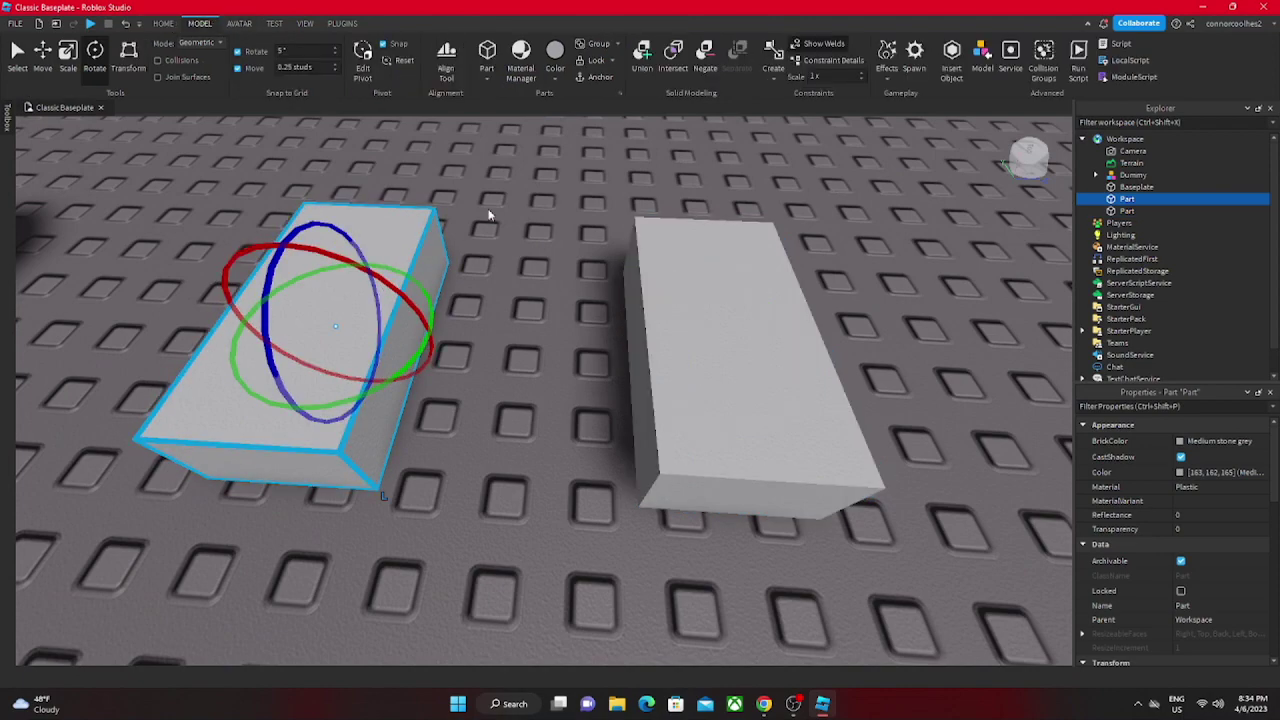
left_click(669, 289, "ctrl")
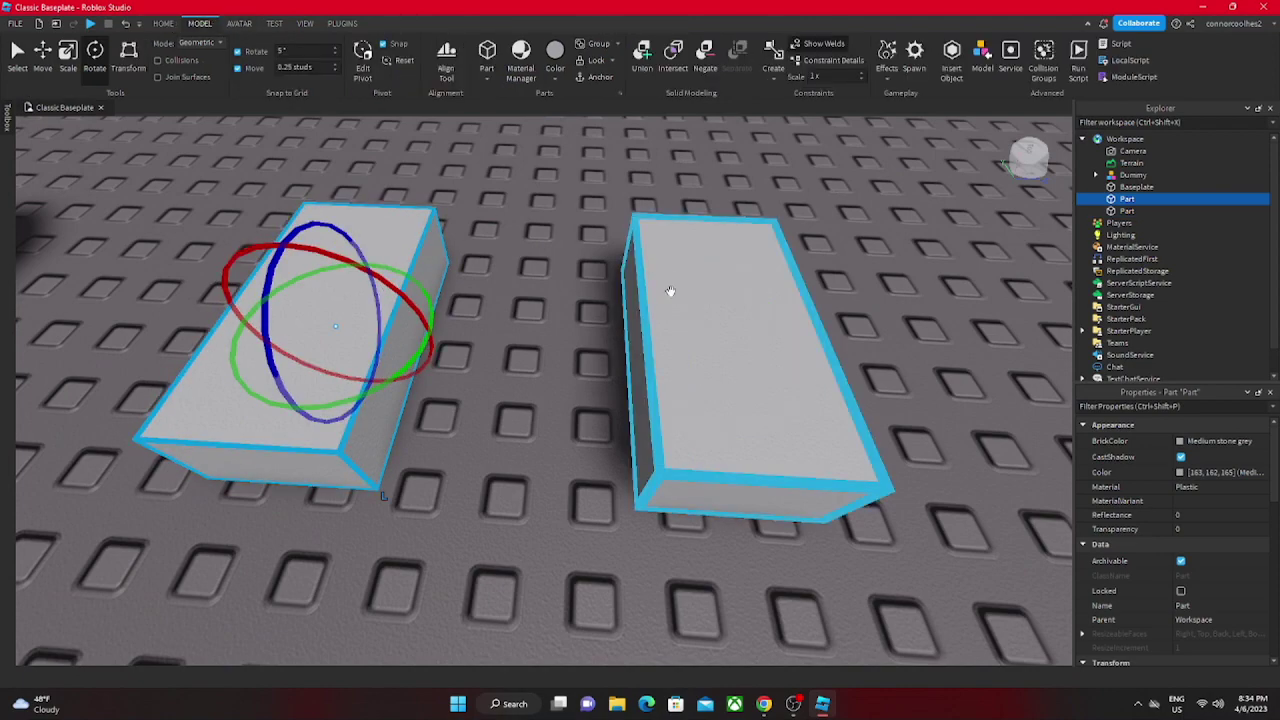
left_click(592, 46)
Step: Examine the grouped model's pivot and rotation rings between the two parts from near and far
scroll(573, 286, "down", 5)
scroll(574, 286, "up", 6)
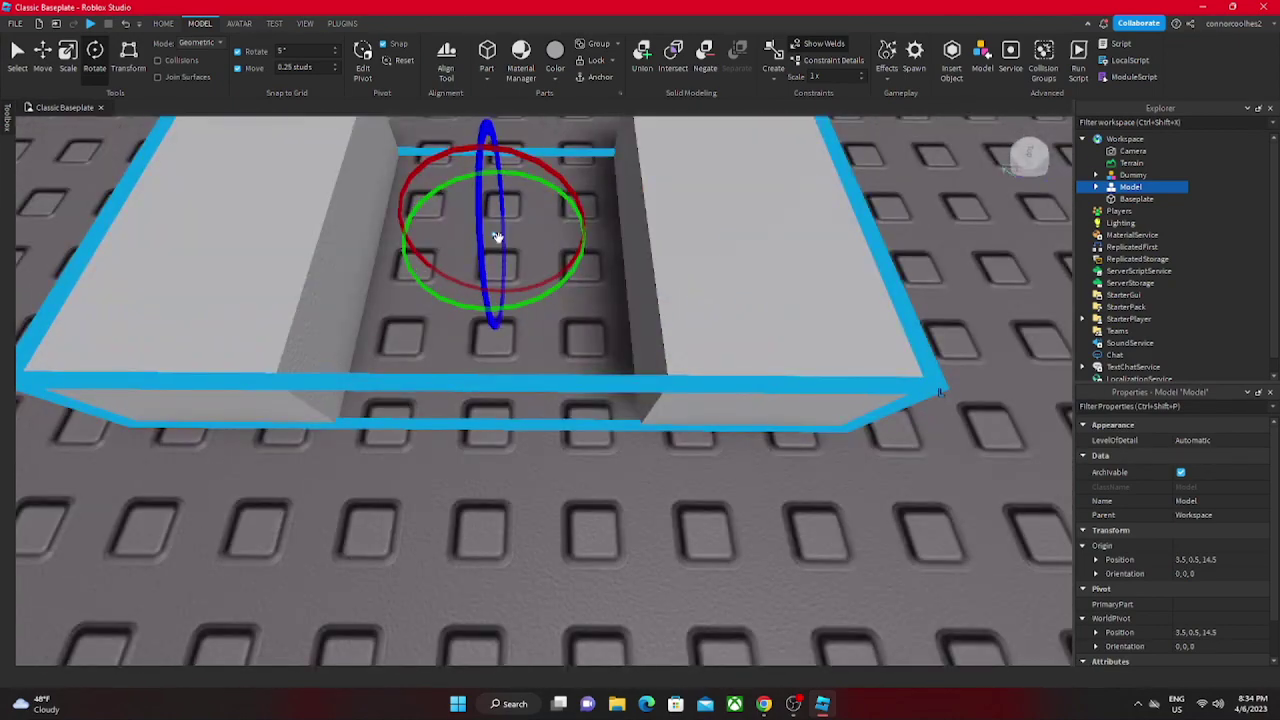
scroll(497, 236, "down", 5)
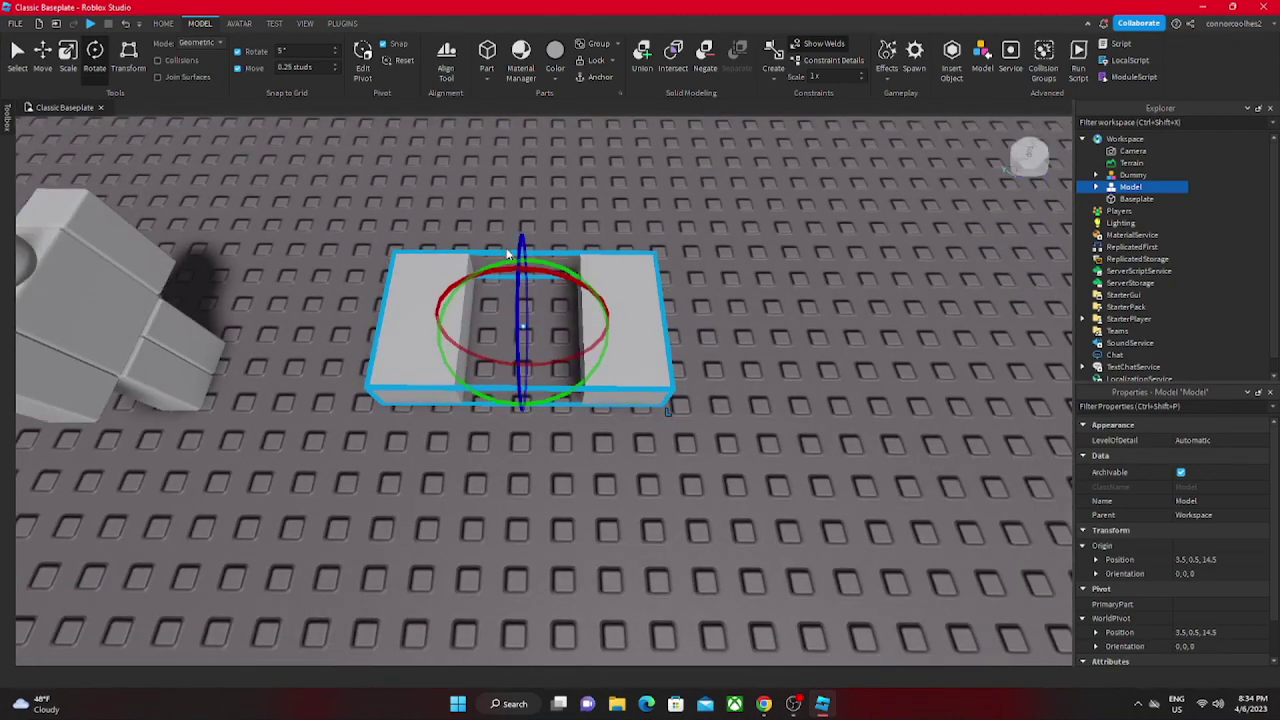
scroll(541, 331, "down", 4)
scroll(541, 331, "up", 8)
scroll(541, 331, "down", 5)
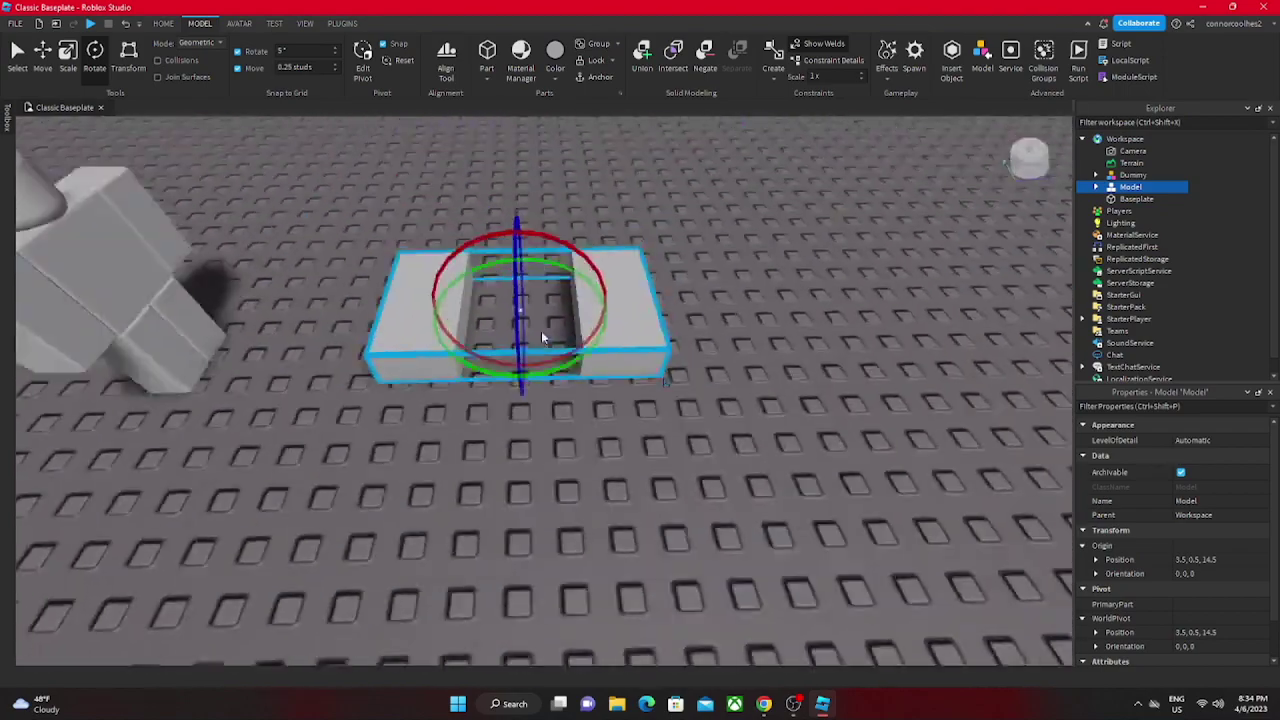
scroll(541, 330, "down", 5)
scroll(541, 331, "up", 10)
scroll(541, 328, "down", 10)
scroll(541, 333, "up", 10)
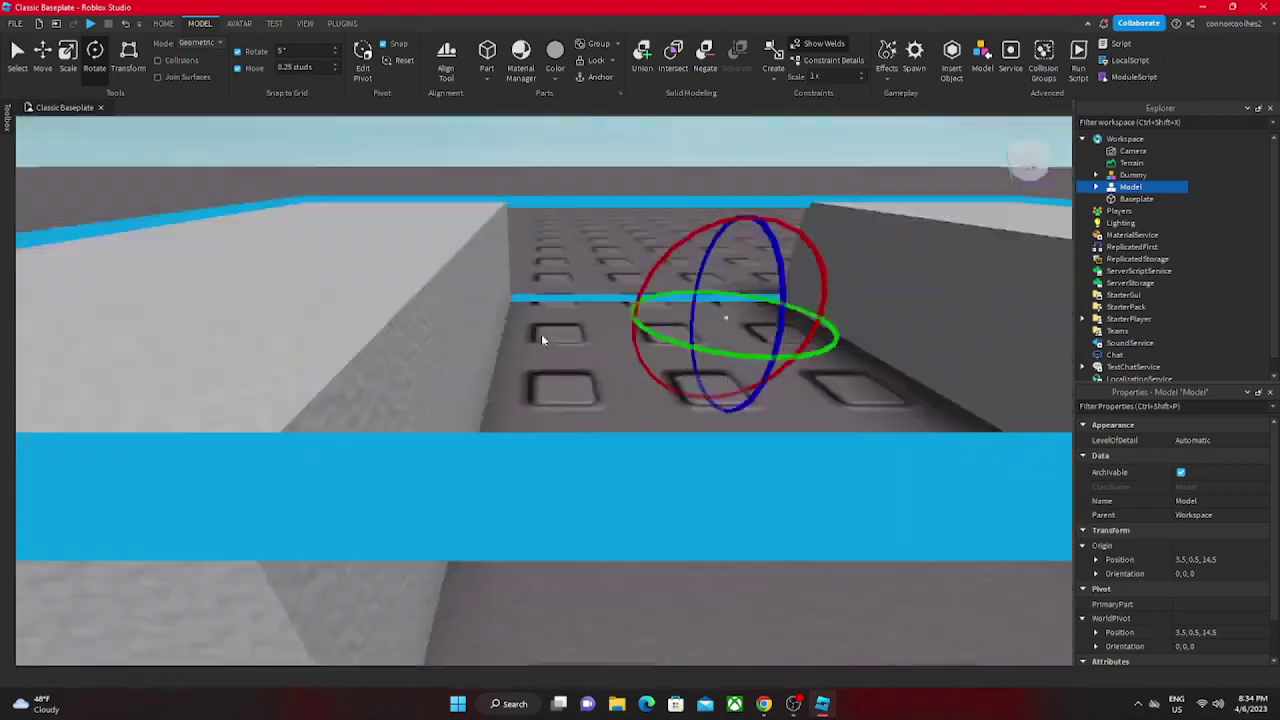
scroll(541, 333, "down", 10)
scroll(541, 331, "up", 10)
scroll(541, 331, "down", 10)
scroll(541, 331, "up", 3)
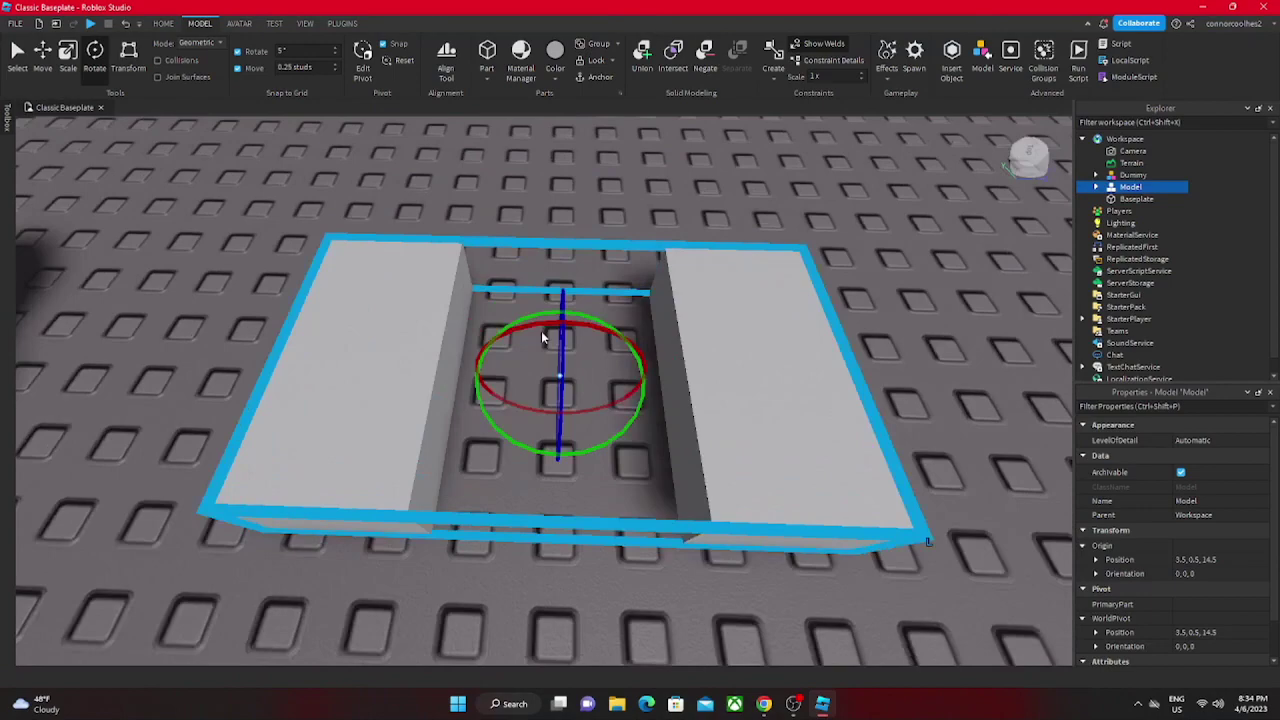
scroll(541, 331, "up", 10)
scroll(541, 331, "down", 10)
scroll(543, 340, "up", 5)
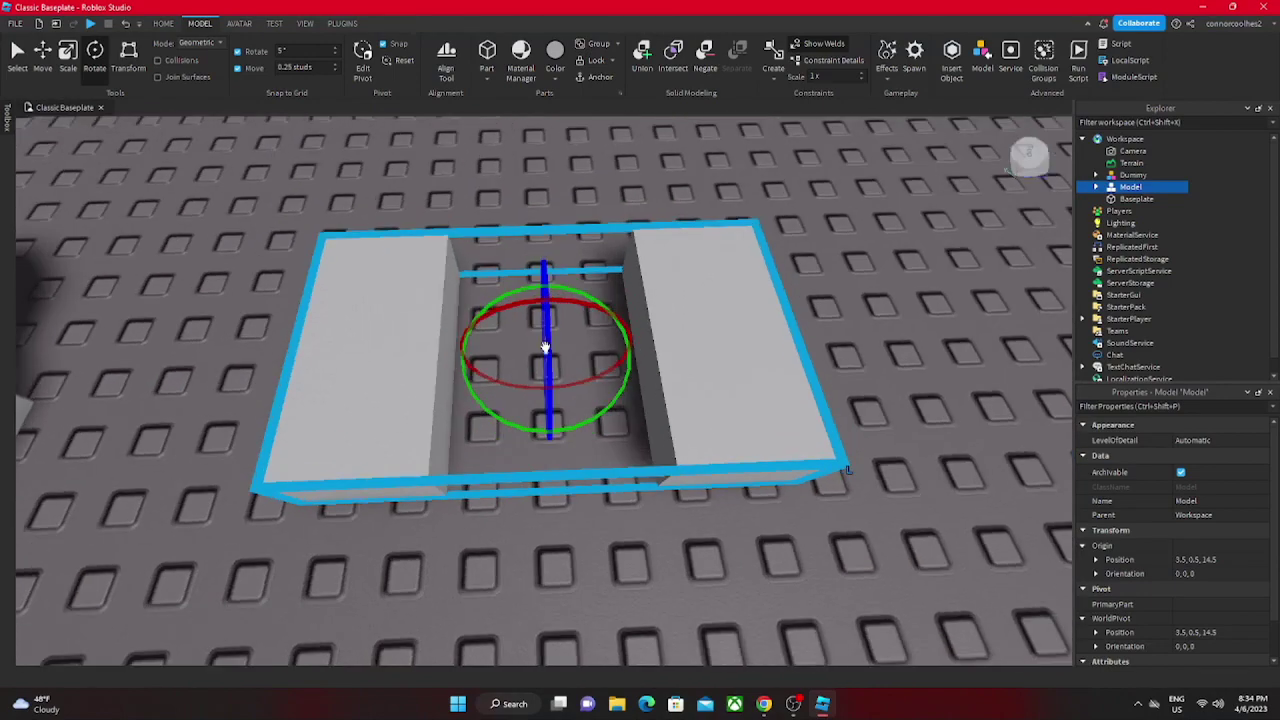
scroll(545, 347, "up", 10)
scroll(545, 345, "down", 10)
scroll(545, 345, "up", 10)
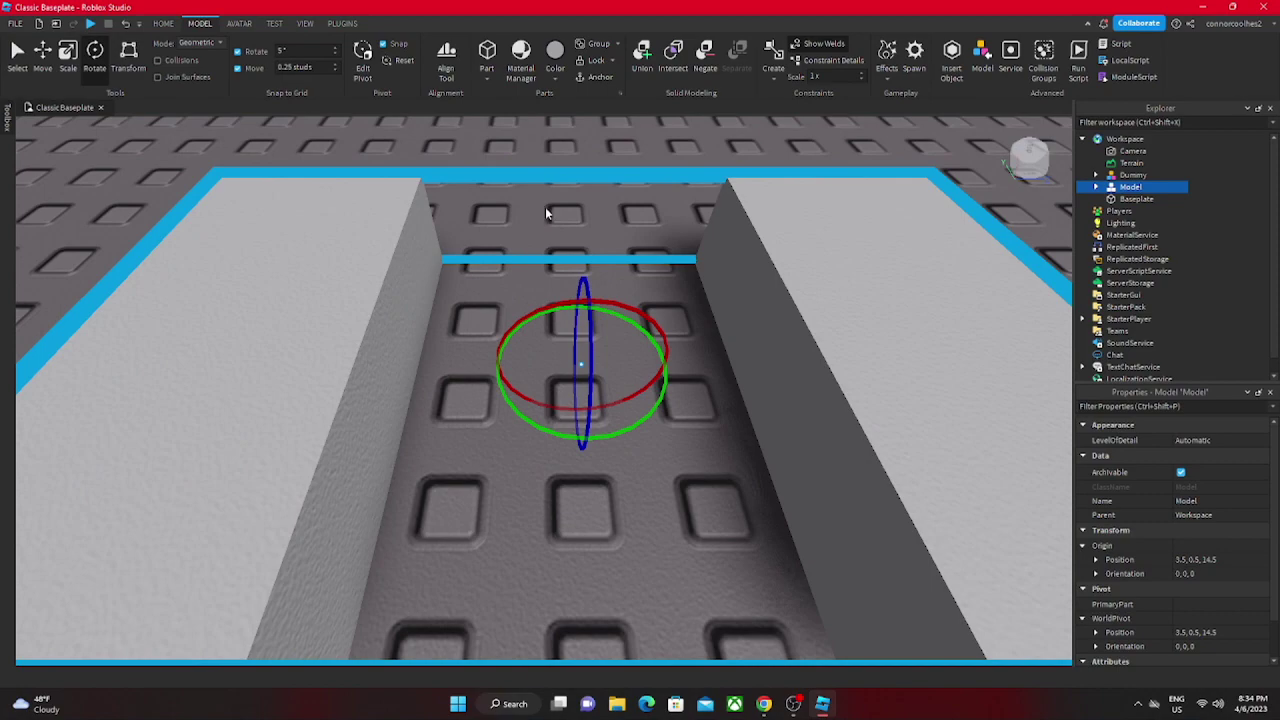
right_click_drag(580, 246, 578, 246)
scroll(578, 246, "down", 8)
scroll(578, 246, "up", 6)
right_click_drag(522, 375, 504, 427)
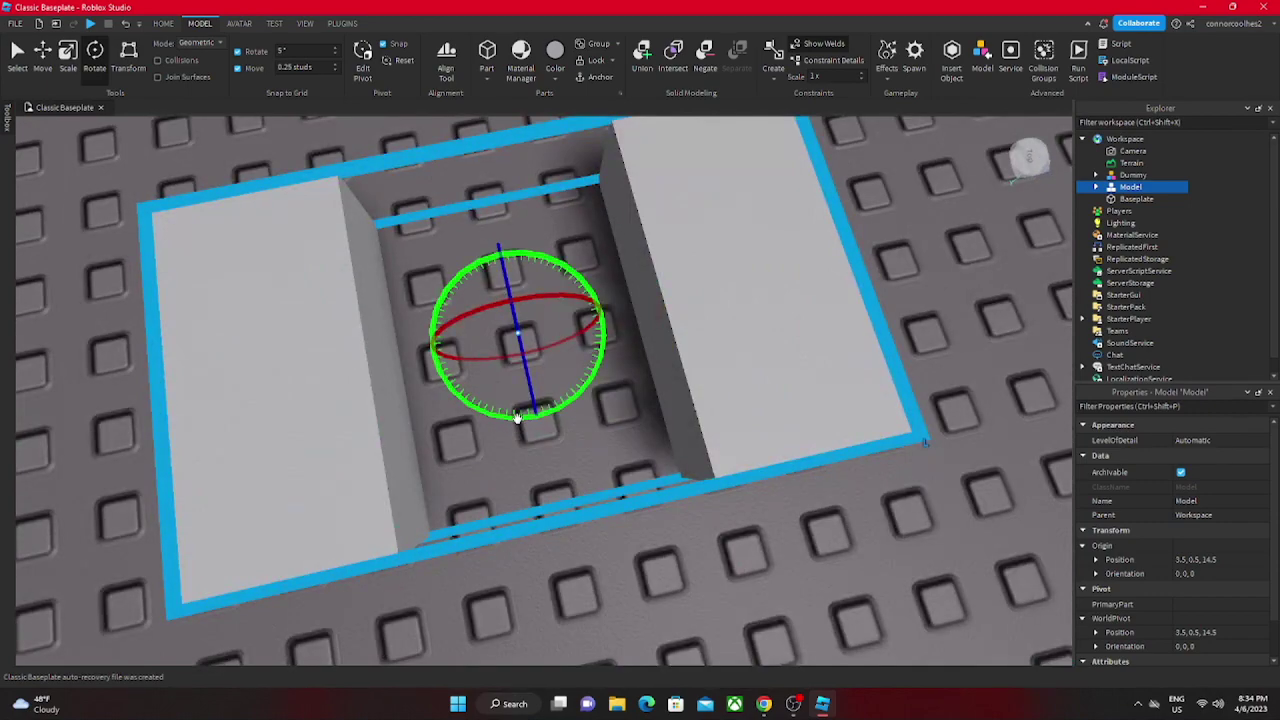
left_click_drag(510, 428, 509, 466)
scroll(337, 320, "down", 5)
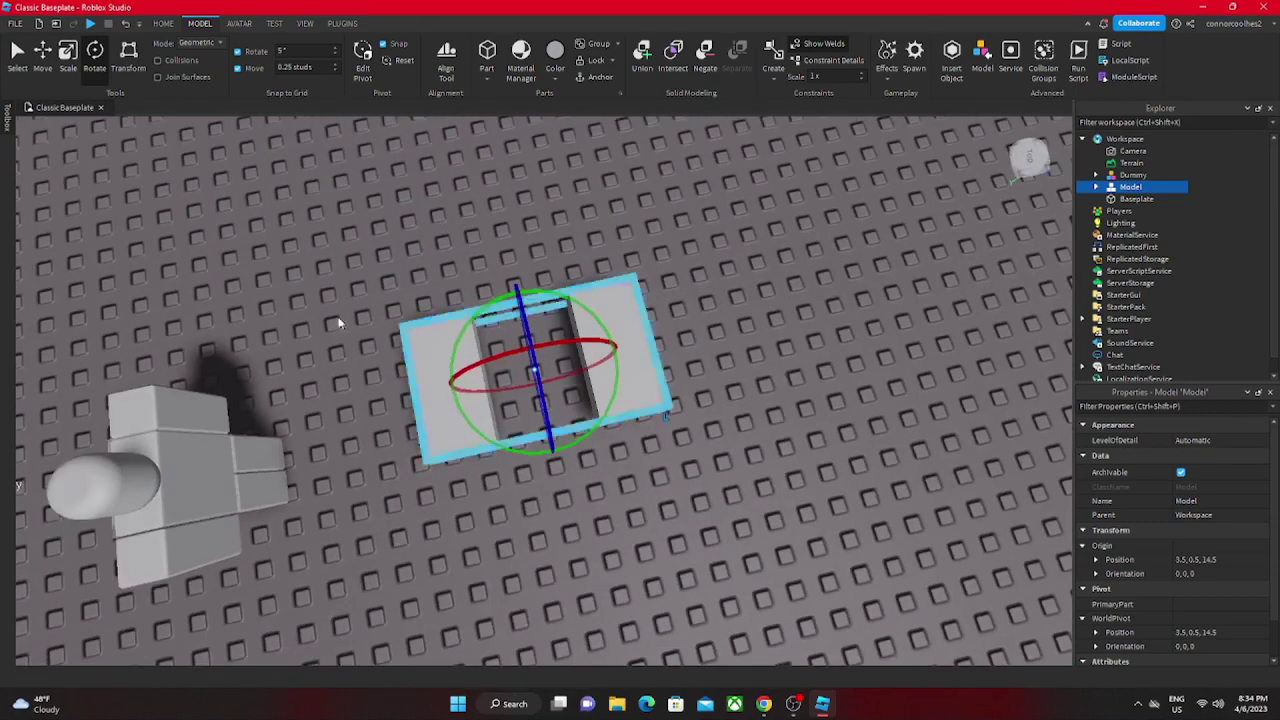
scroll(337, 320, "up", 5)
left_click(165, 24)
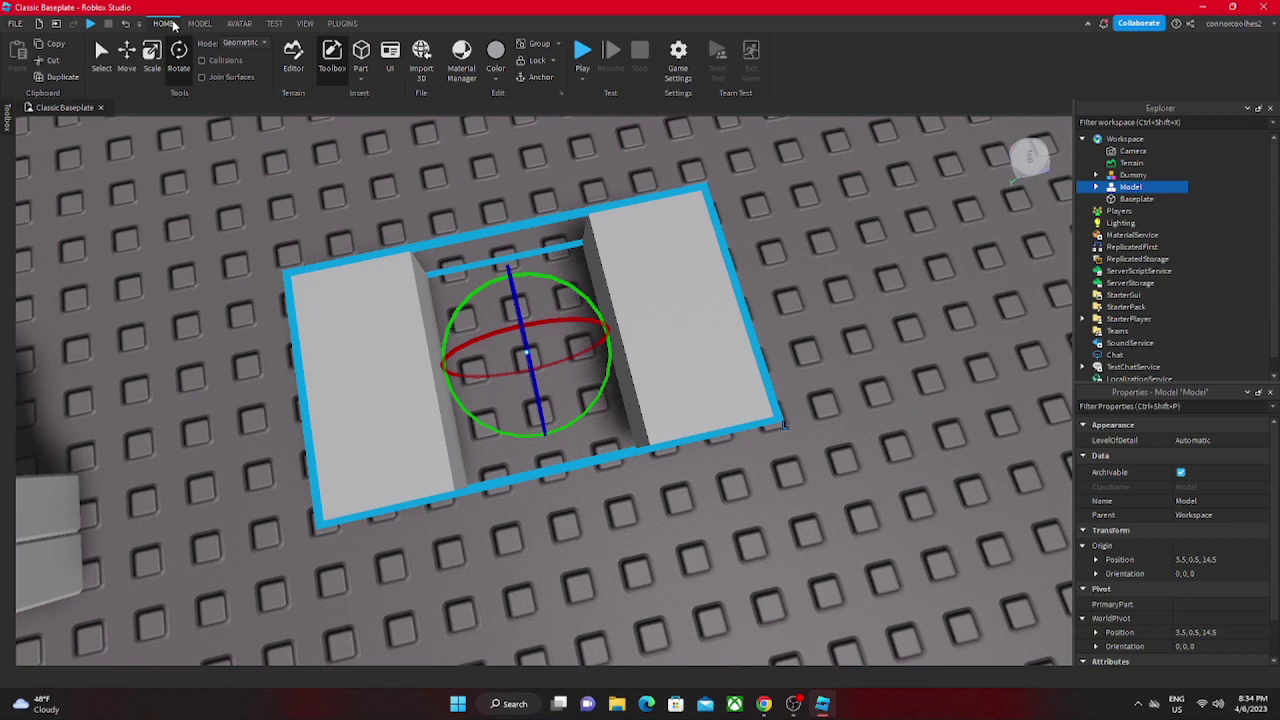
left_click(274, 23)
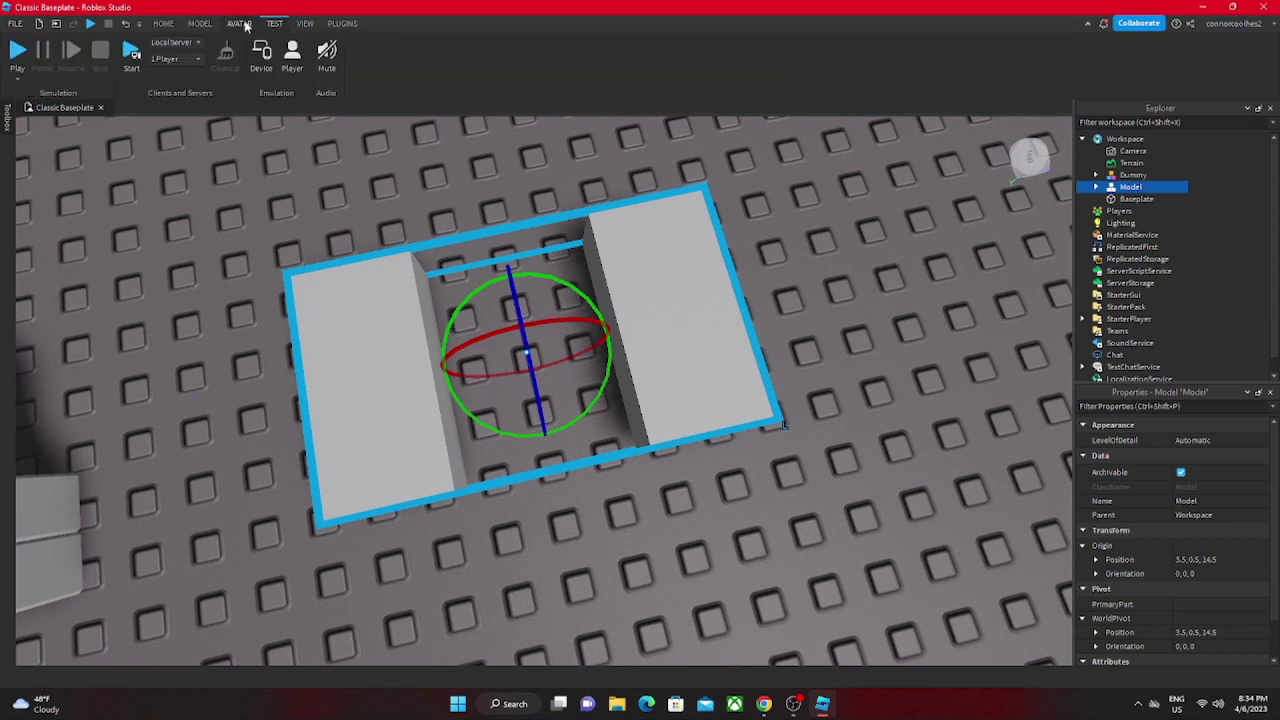
left_click(239, 23)
left_click(211, 23)
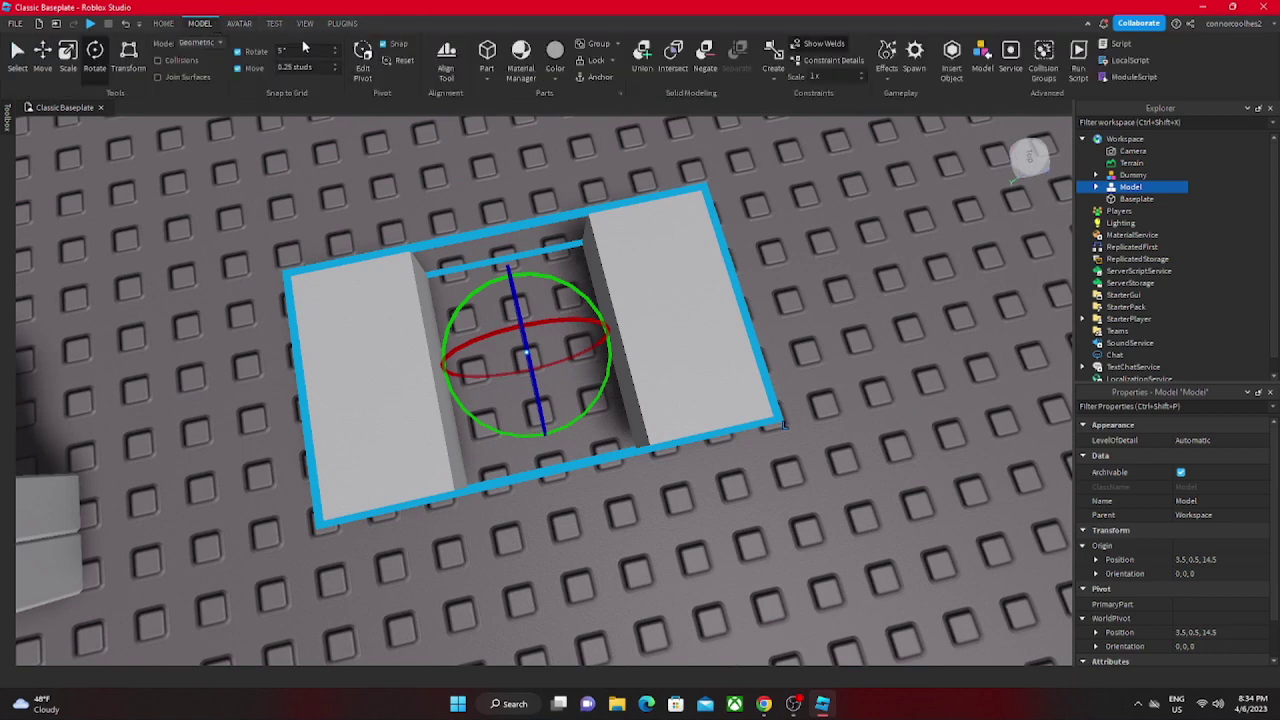
Step: Use Edit Pivot to move the grouped model's pivot away from its parts to position 15, 0.5, 14.5
left_click(365, 67)
left_click_drag(552, 452, 486, 248)
right_click_drag(490, 220, 486, 248)
left_click_drag(486, 248, 520, 335)
right_click_drag(486, 248, 520, 335)
left_click_drag(520, 335, 482, 389)
right_click_drag(482, 389, 450, 400)
left_click(273, 342)
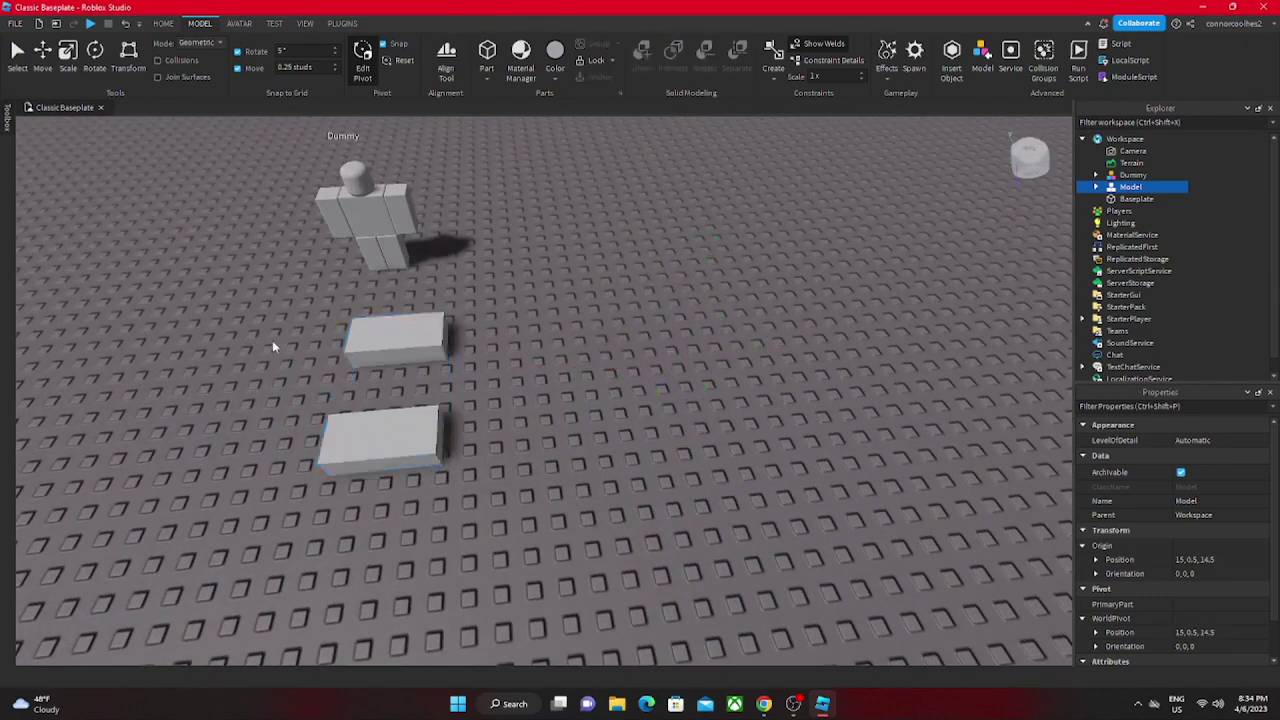
left_click(429, 341)
Step: Rotate the grouped model to a 90° Y orientation around its offset pivot
left_click(163, 23)
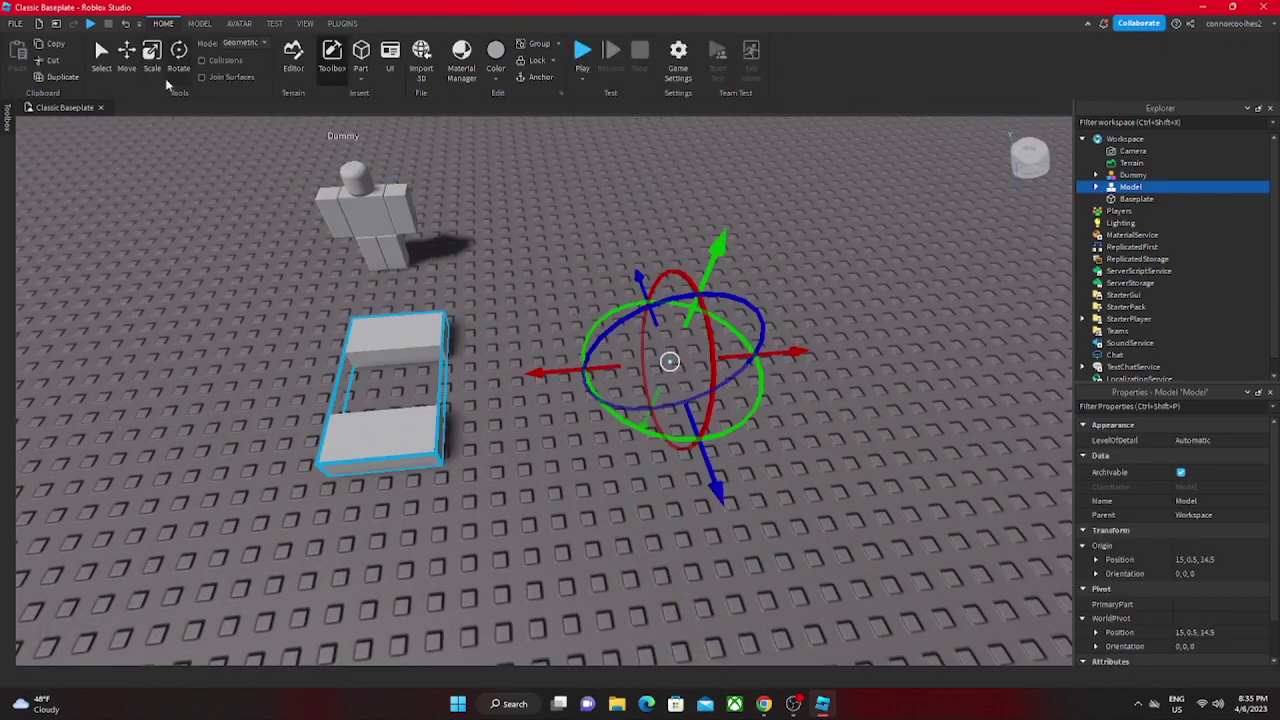
left_click(179, 55)
scroll(711, 457, "down", 5)
left_click_drag(603, 401, 651, 438)
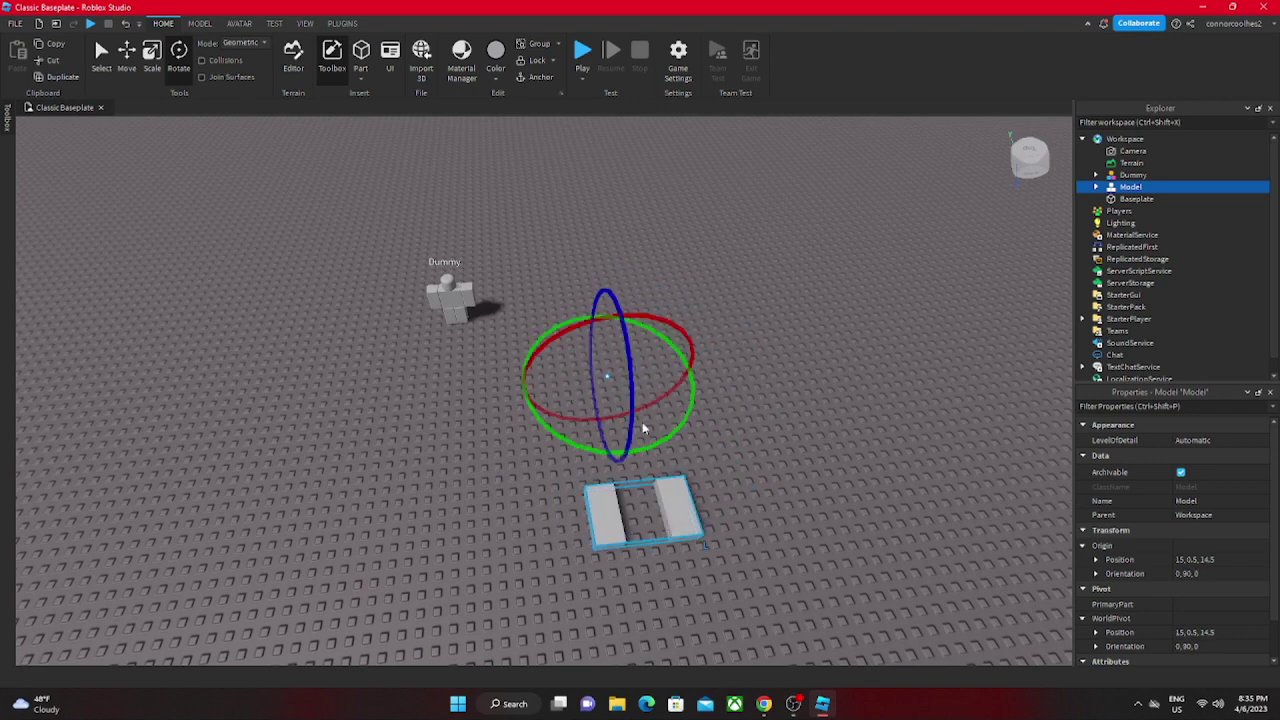
Step: Undo the model's rotation and pivot move, and deselect the model
key("ctrl+z")
left_click(337, 426)
key("a")
key("w")
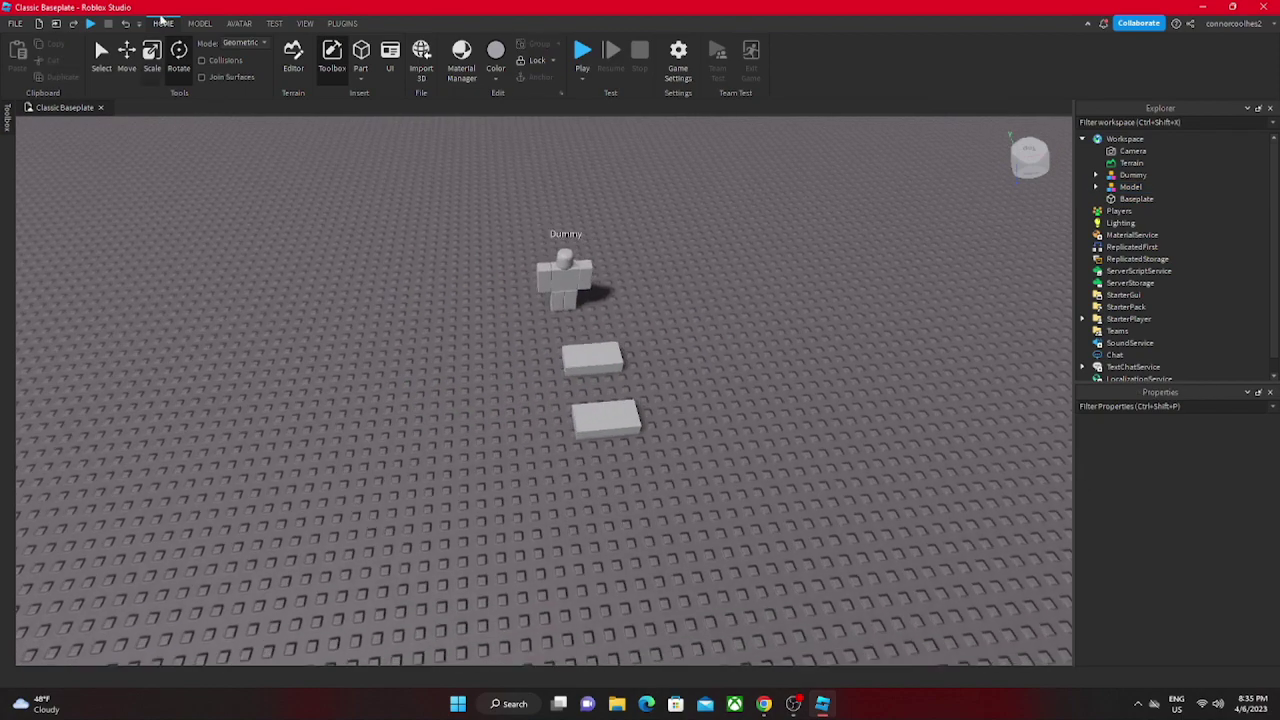
Step: Delete the grouped model with the two parts from the baseplate
scroll(583, 280, "up", 5)
left_click(663, 286)
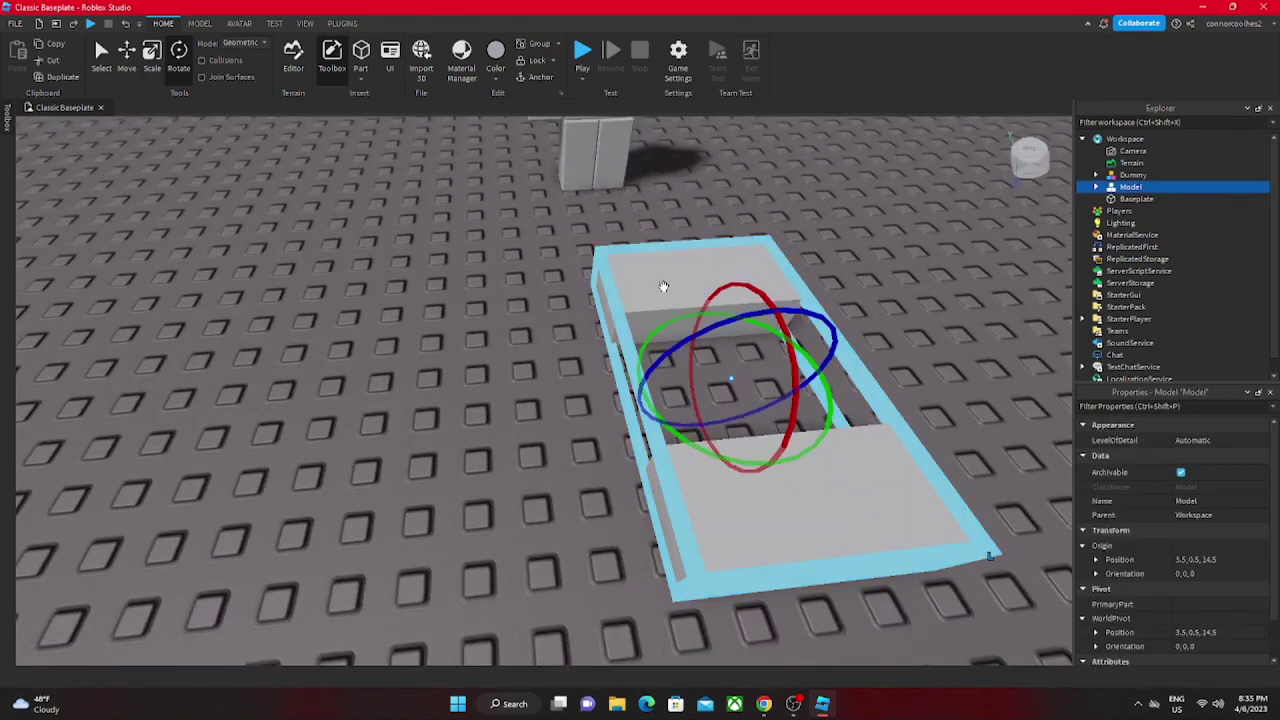
key("Delete")
scroll(443, 371, "down", 10)
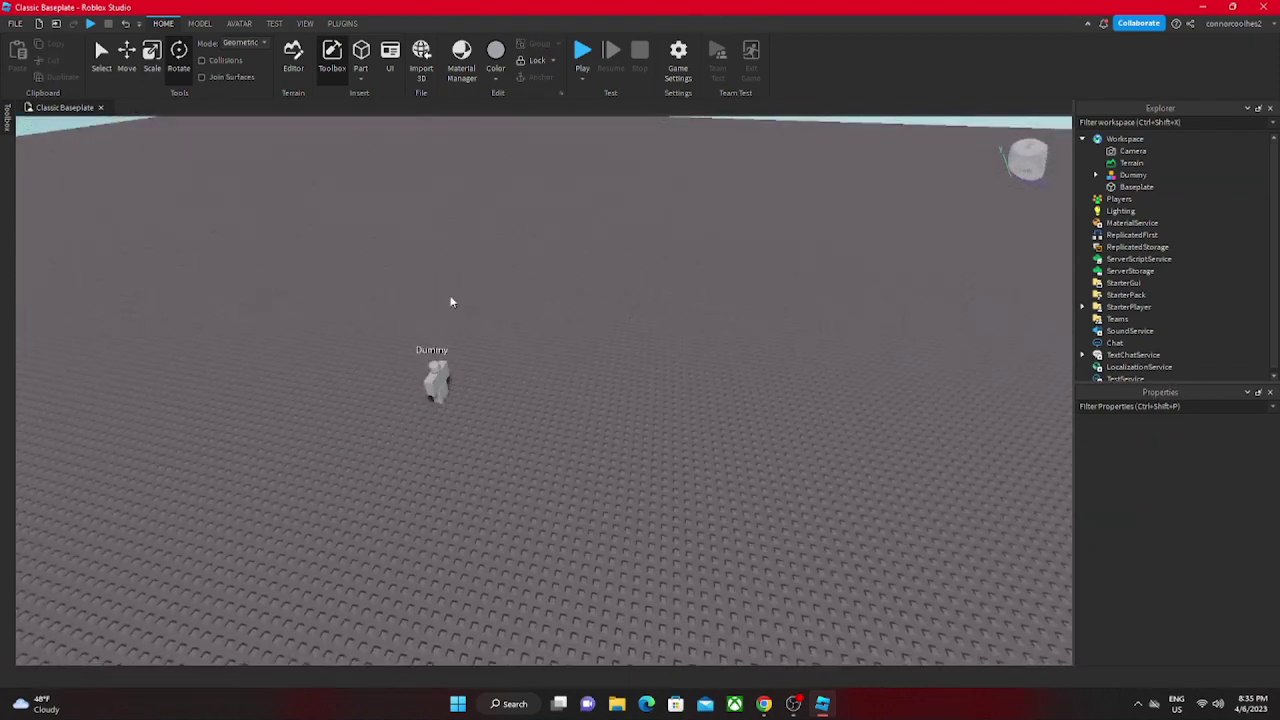